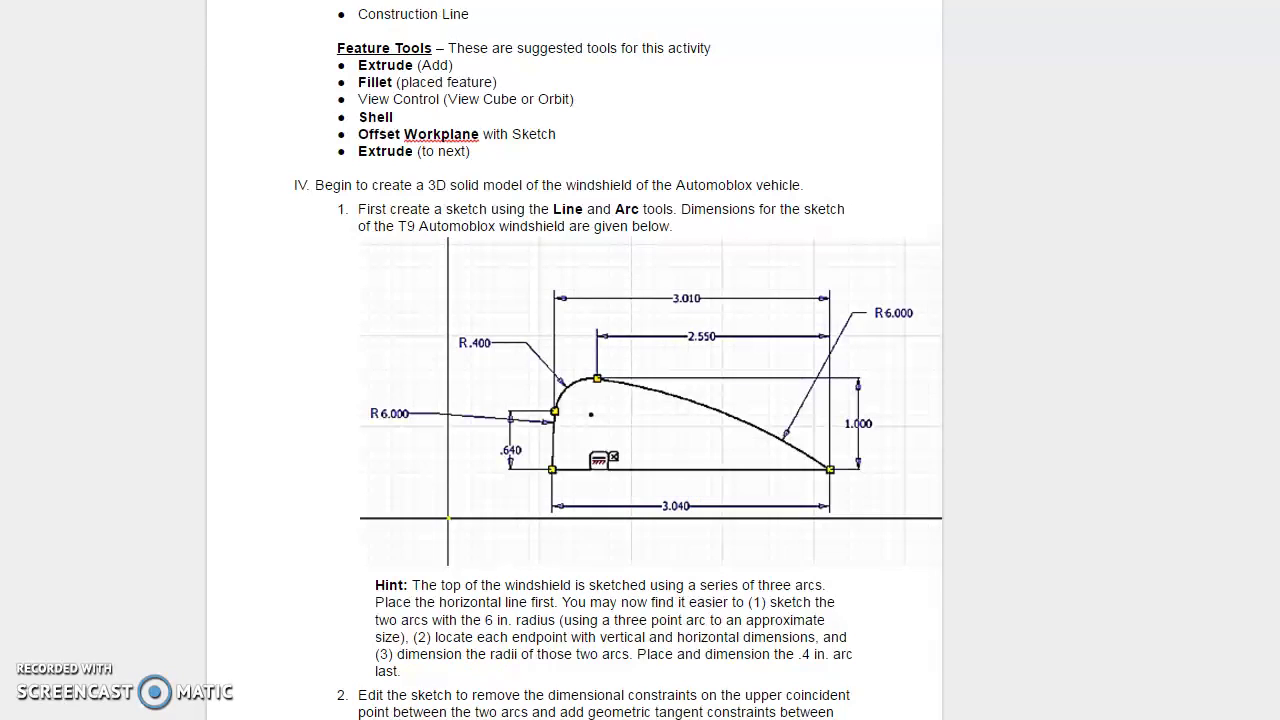
# Review the windshield sketch dimensions and the three-arc hint in the Word document.
pyautogui.moveTo(100, 715)
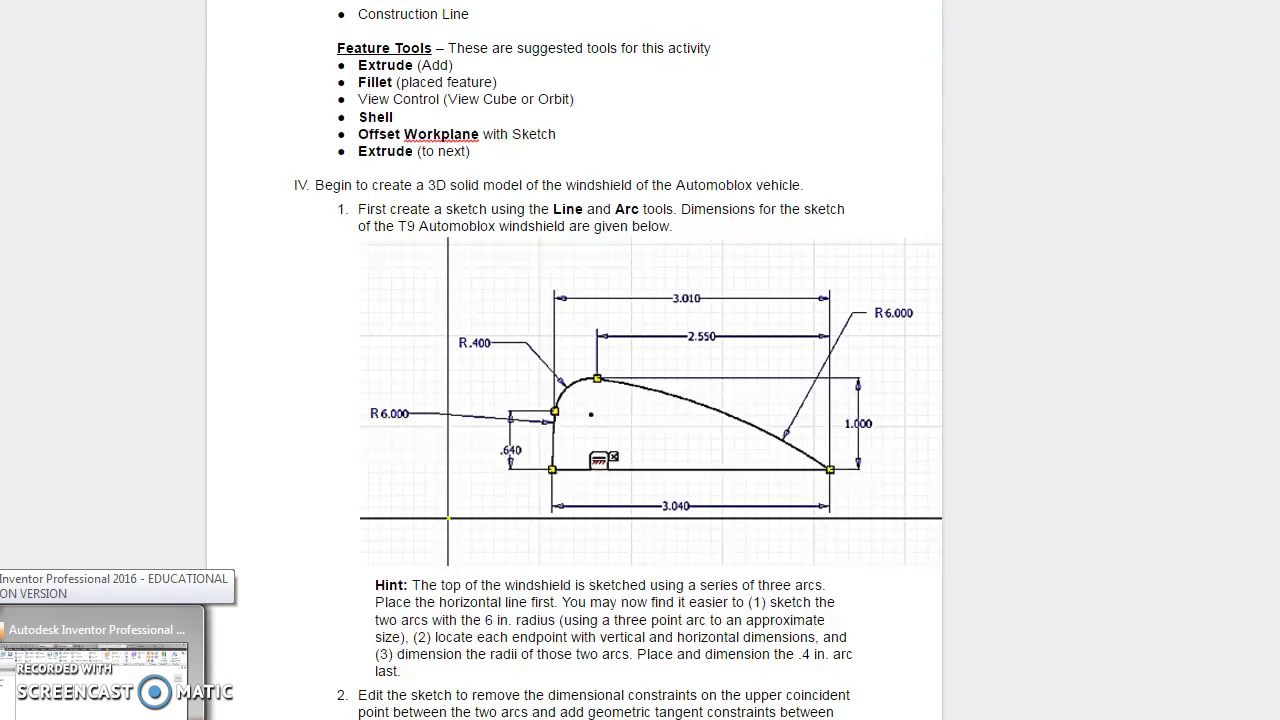
# Start a new 2D sketch on the XY plane with the origin at lower left.
pyautogui.click(95, 662)
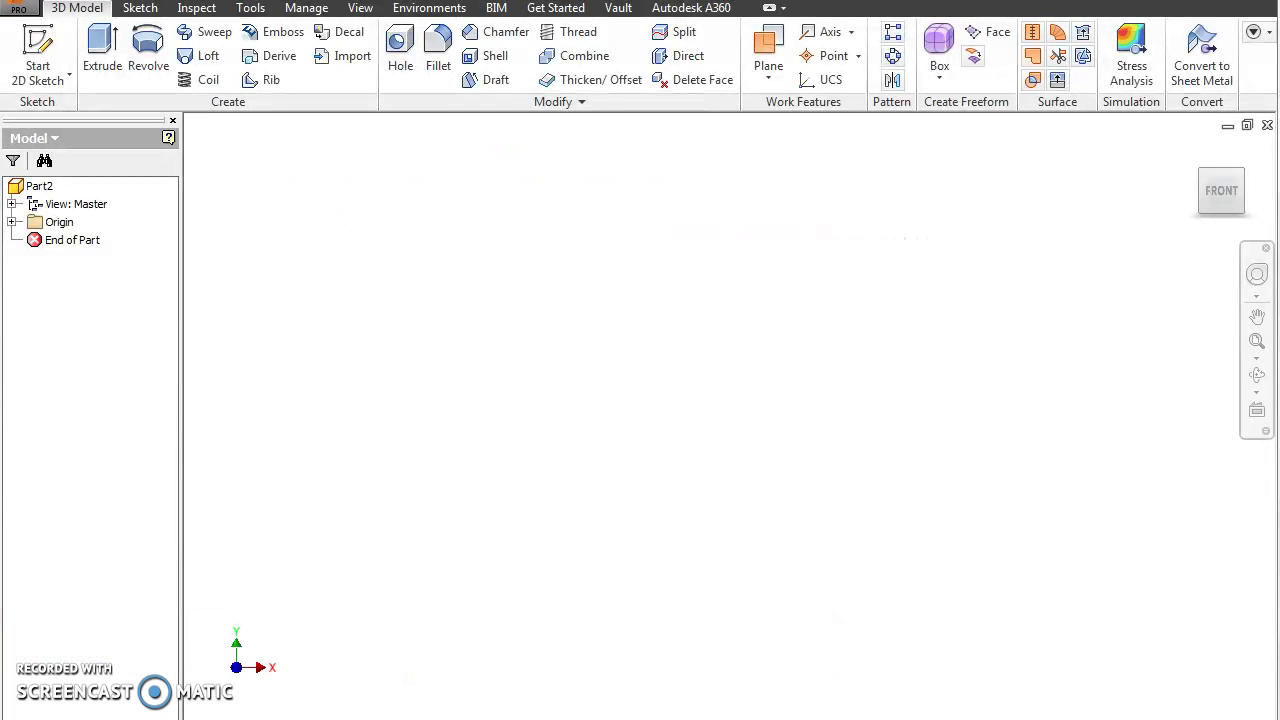
pyautogui.click(38, 45)
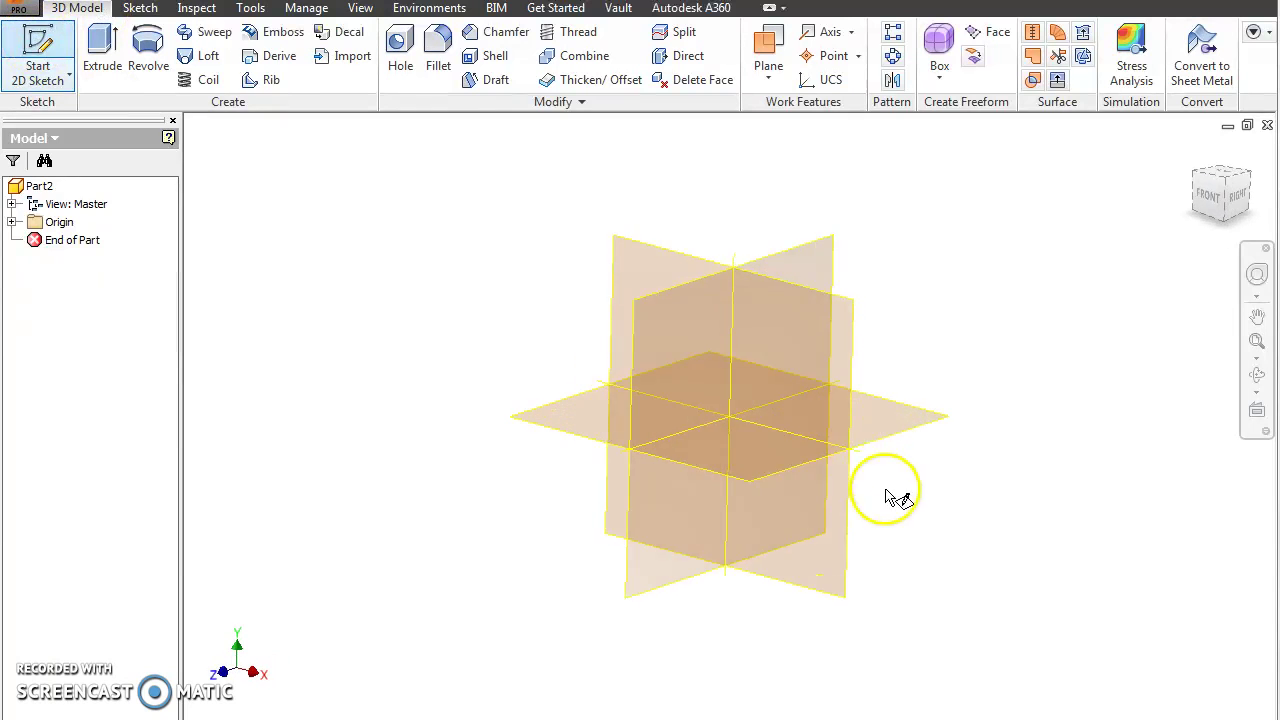
pyautogui.click(662, 240)
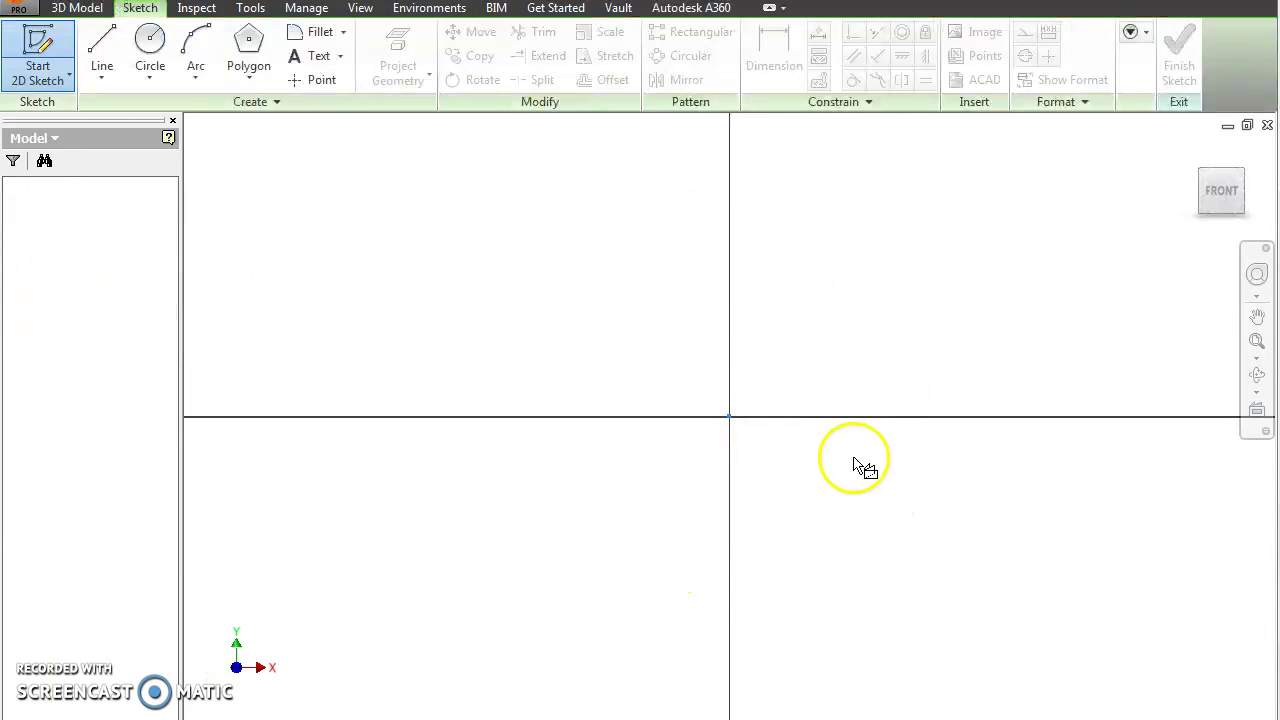
pyautogui.moveTo(950, 300); pyautogui.dragTo(783, 380, button='middle')
# Draw a horizontal line rightward from the origin.
pyautogui.click(101, 57)
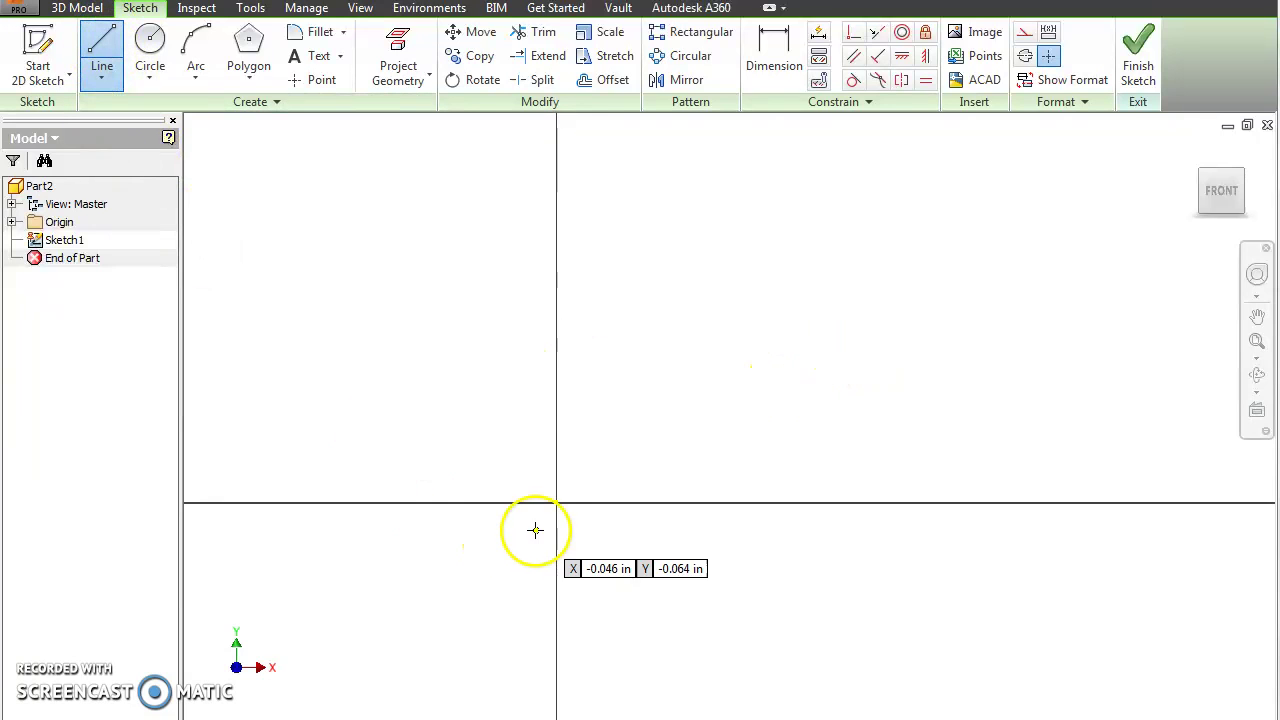
pyautogui.click(556, 502)
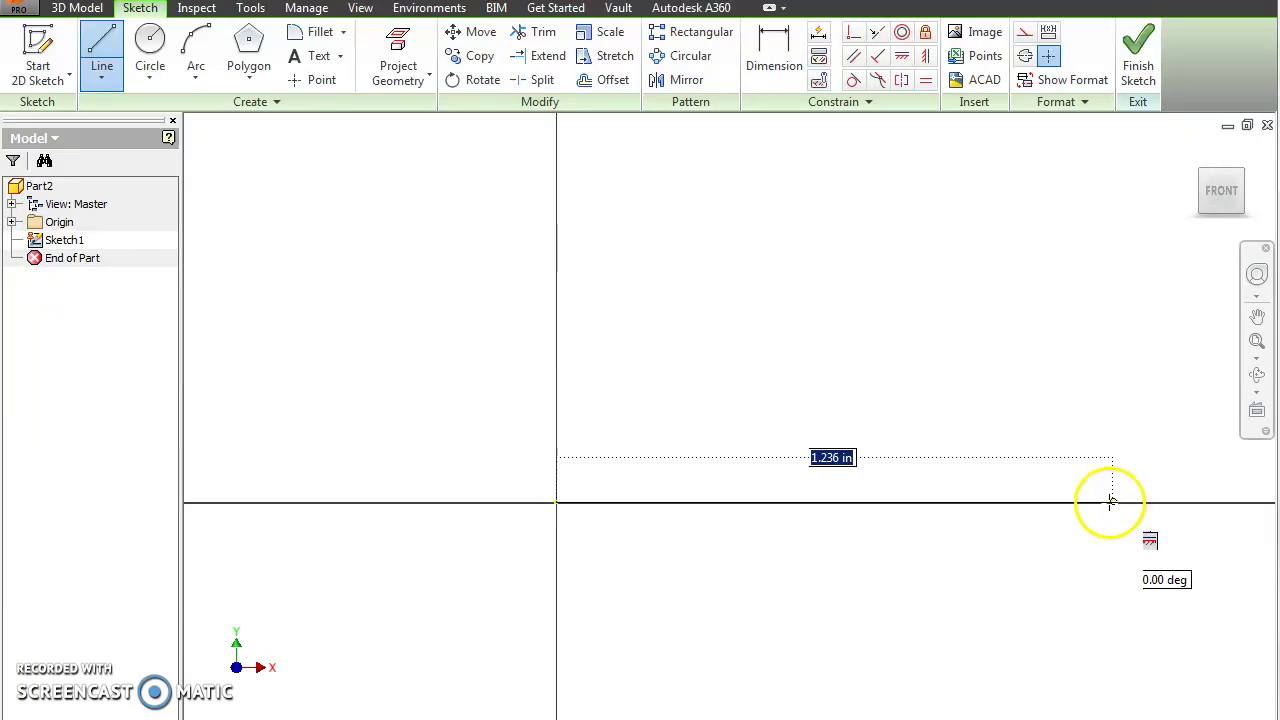
pyautogui.click(1188, 503)
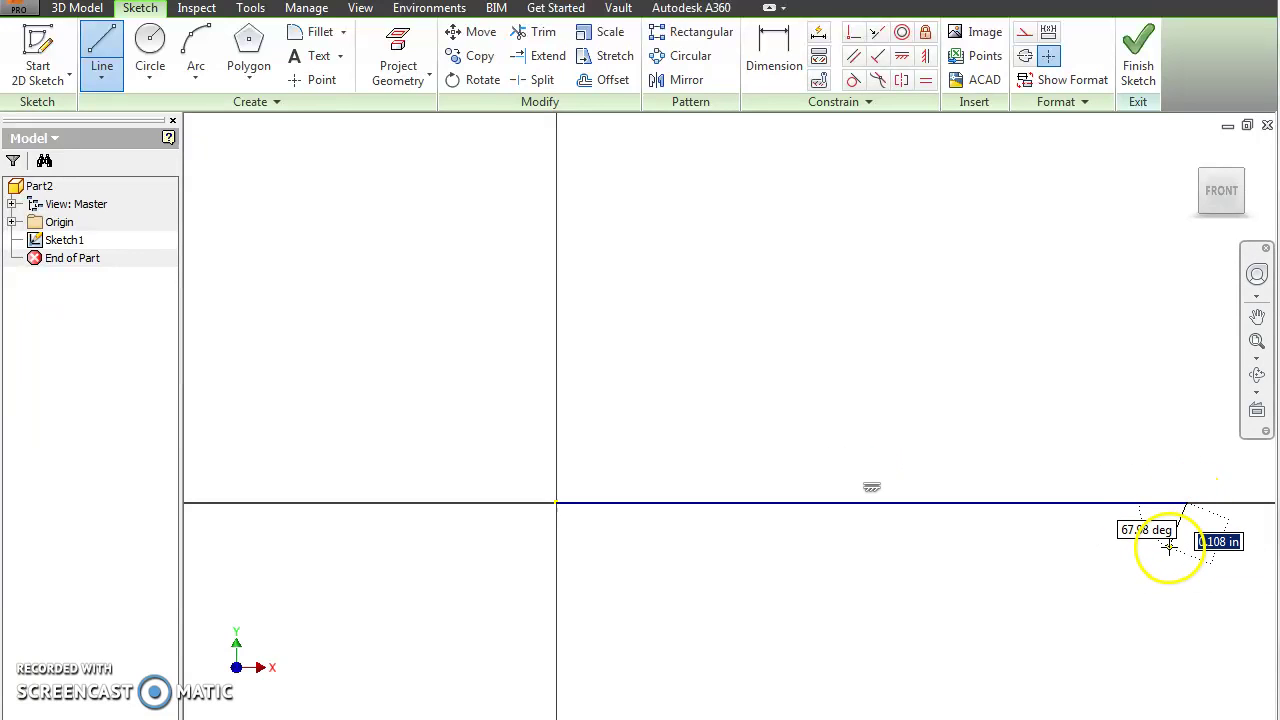
pyautogui.press('Escape')
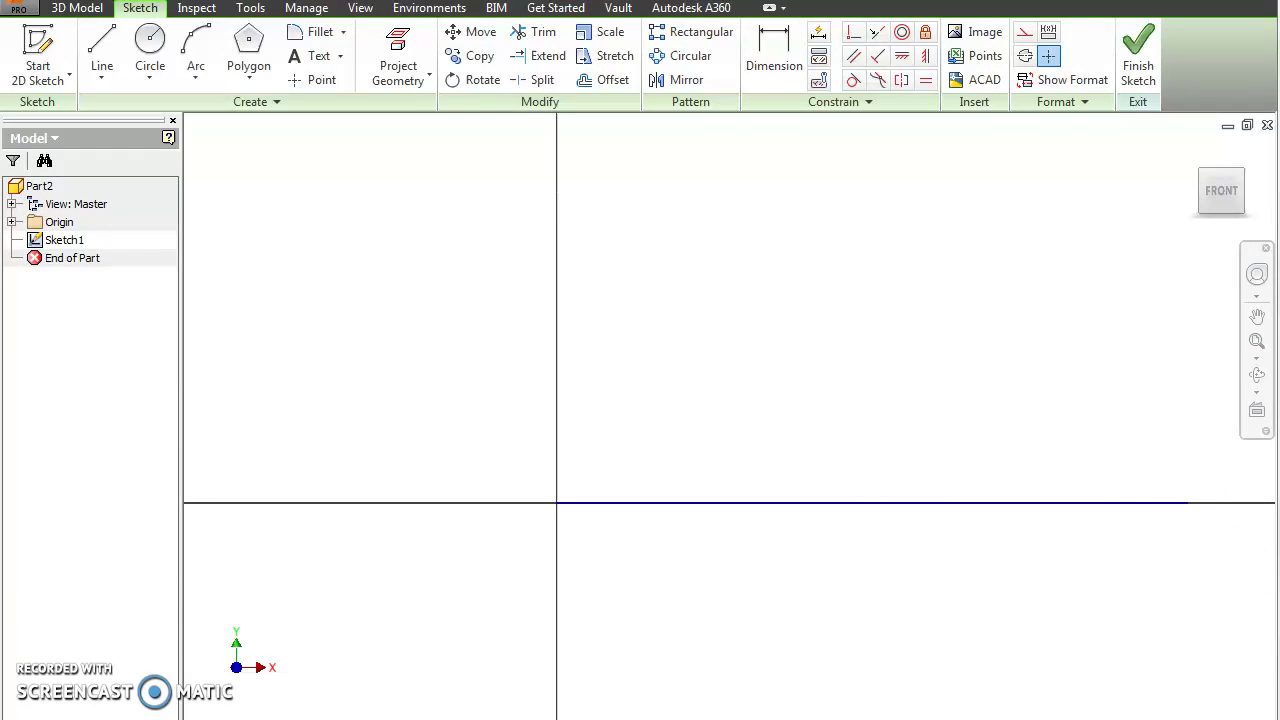
# Check the instruction document for the base line's length, then return to the sketch.
pyautogui.hotkey('alt', 'Tab')
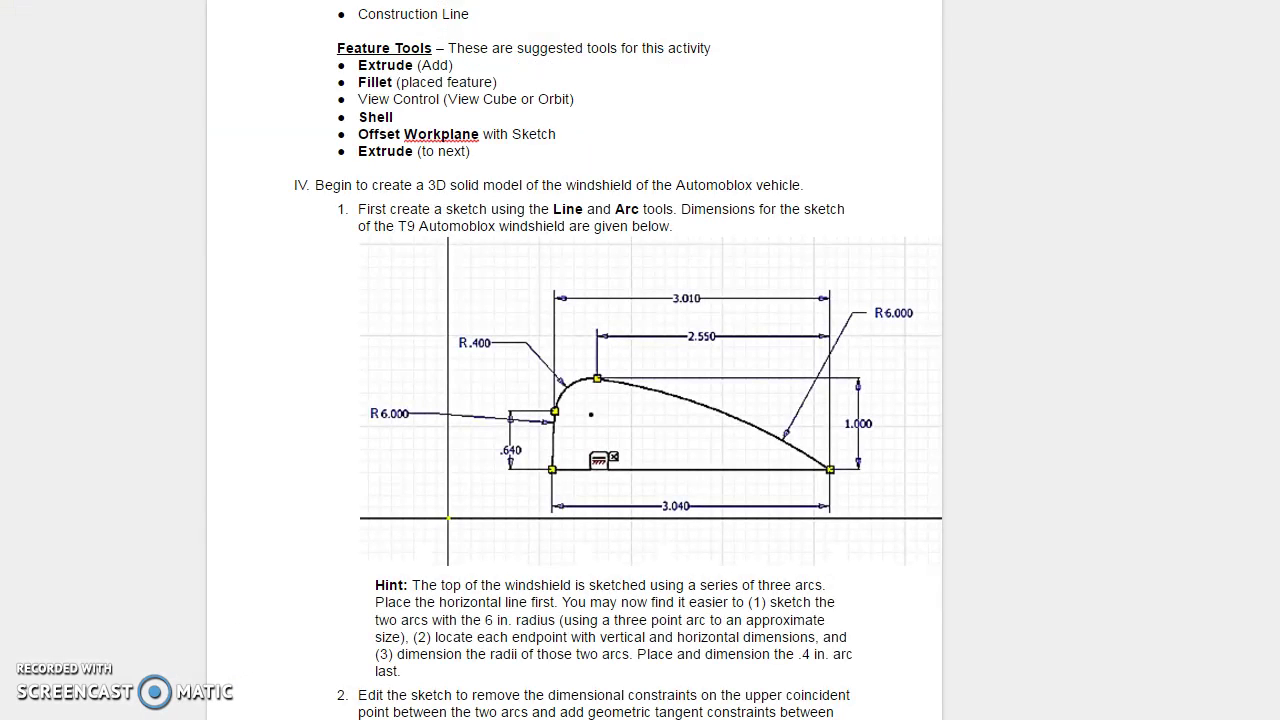
pyautogui.hotkey('alt', 'Tab')
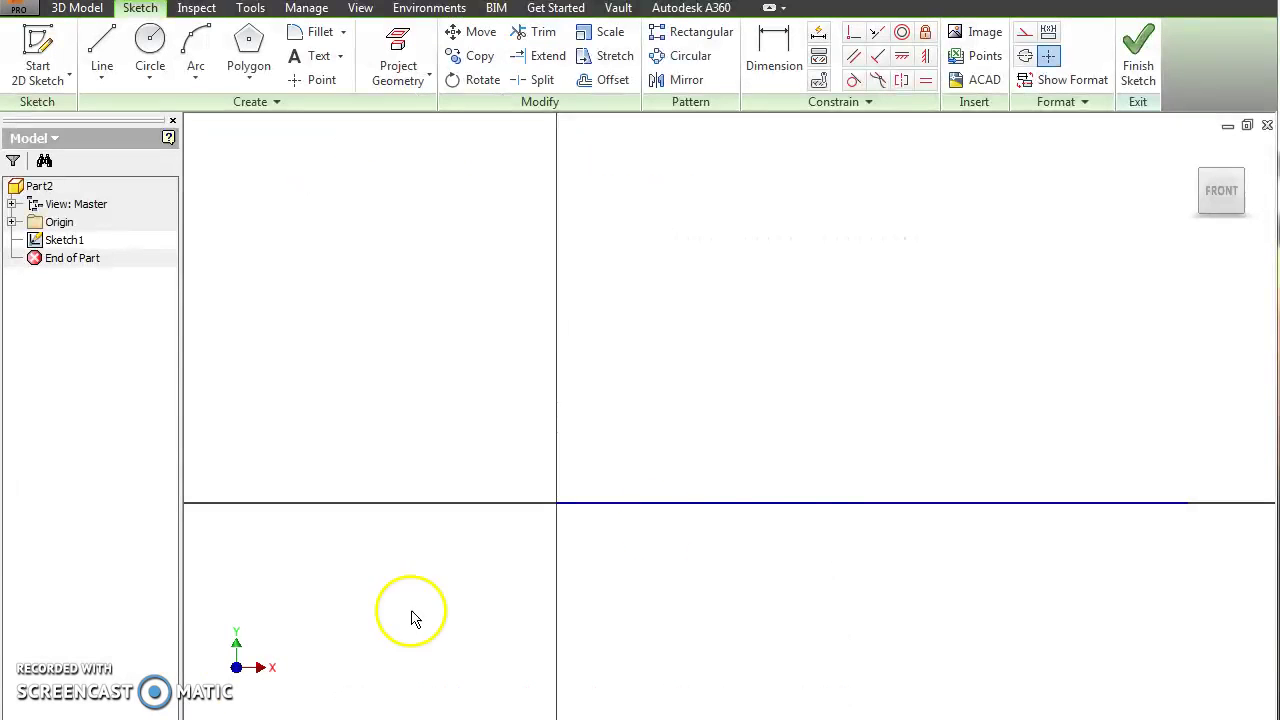
pyautogui.click(940, 503)
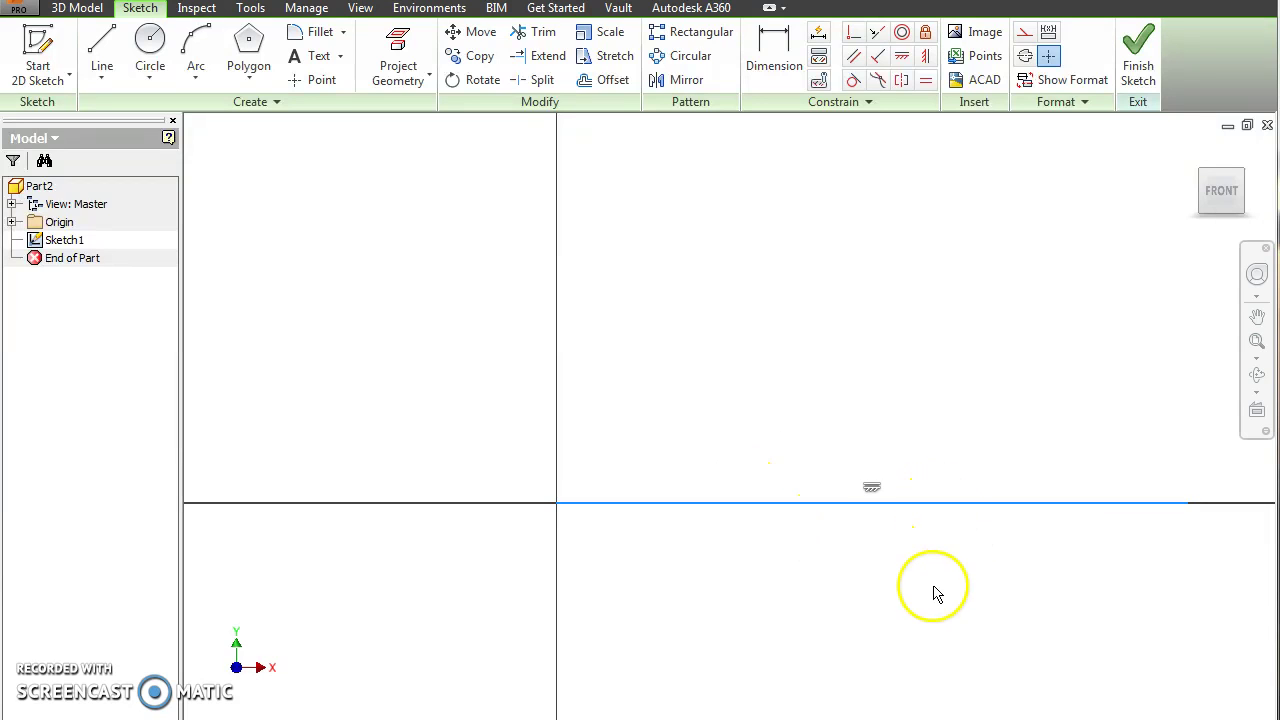
pyautogui.click(885, 613)
# Dimension the horizontal base line to 3.040 and restore the head-on view.
pyautogui.press('d')
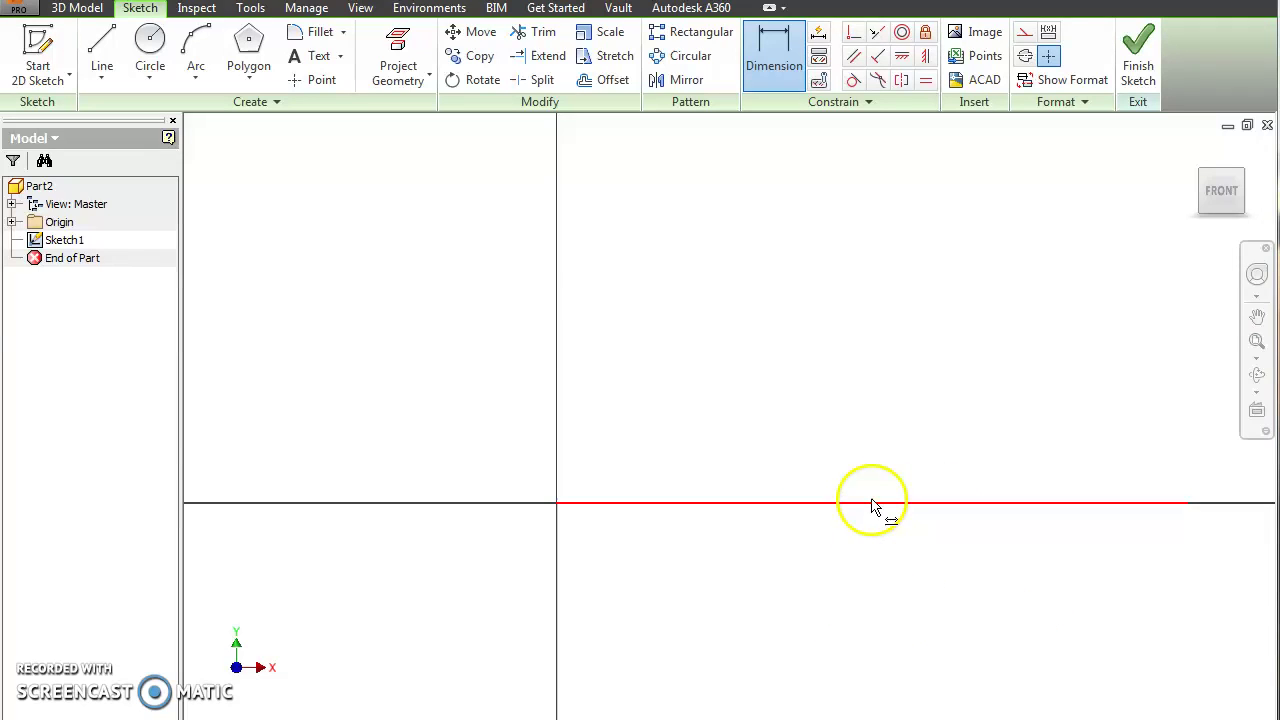
pyautogui.click(871, 504)
pyautogui.click(893, 557)
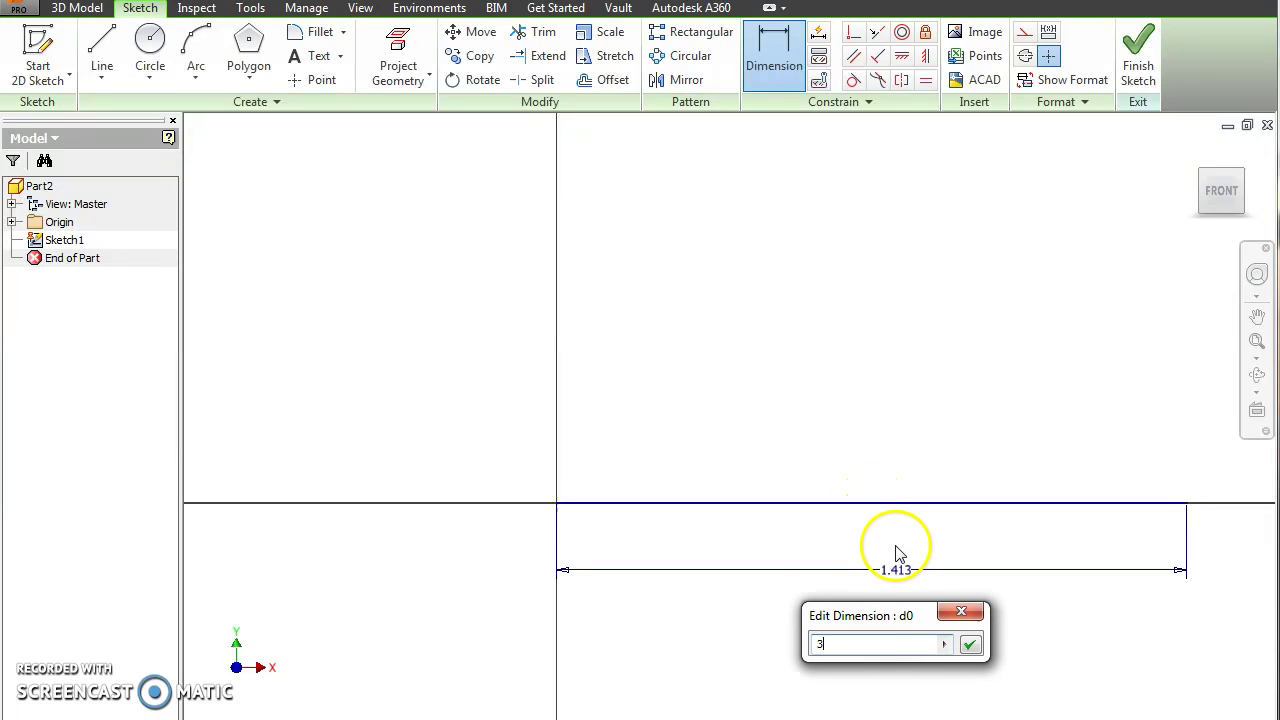
pyautogui.press('Return')
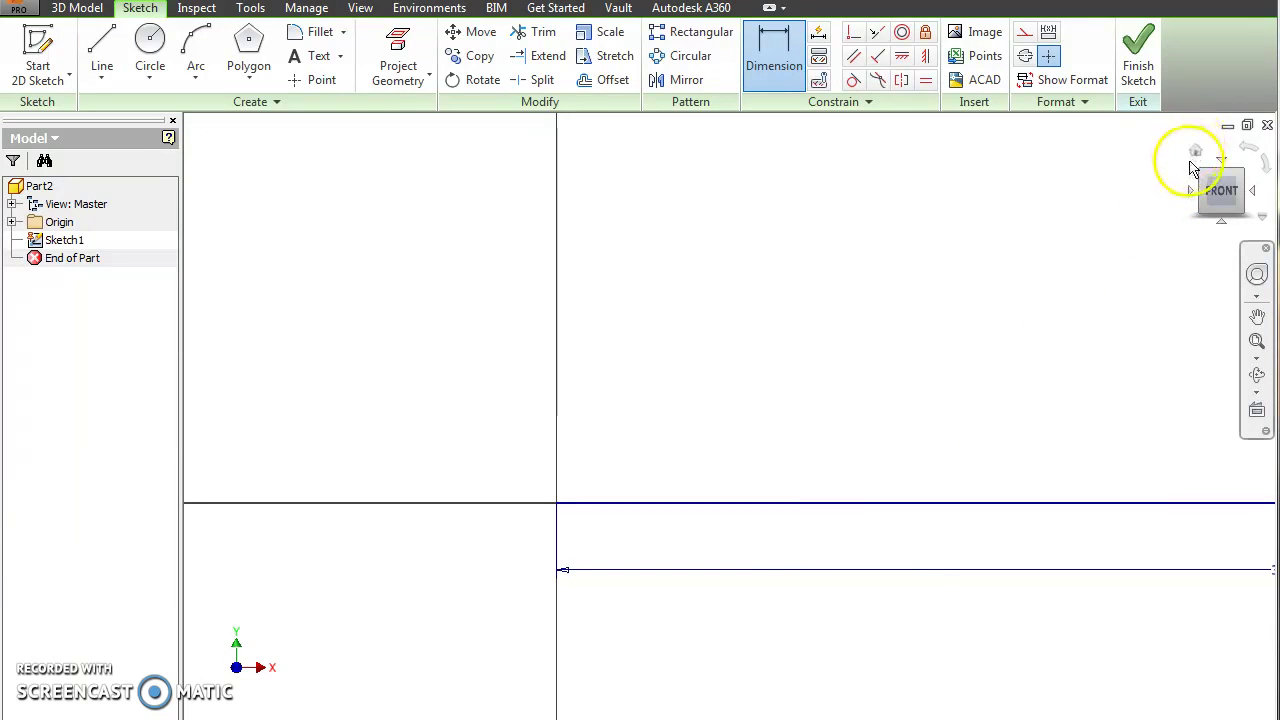
pyautogui.click(1196, 150)
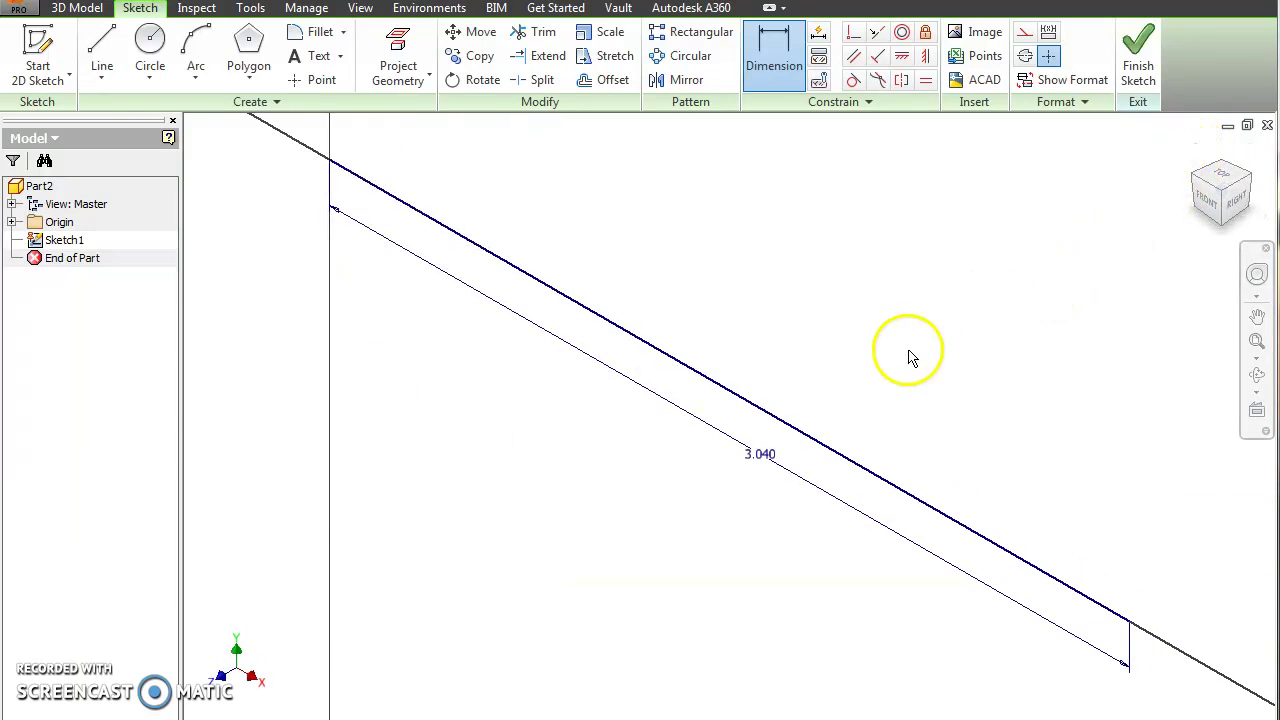
pyautogui.click(1208, 204)
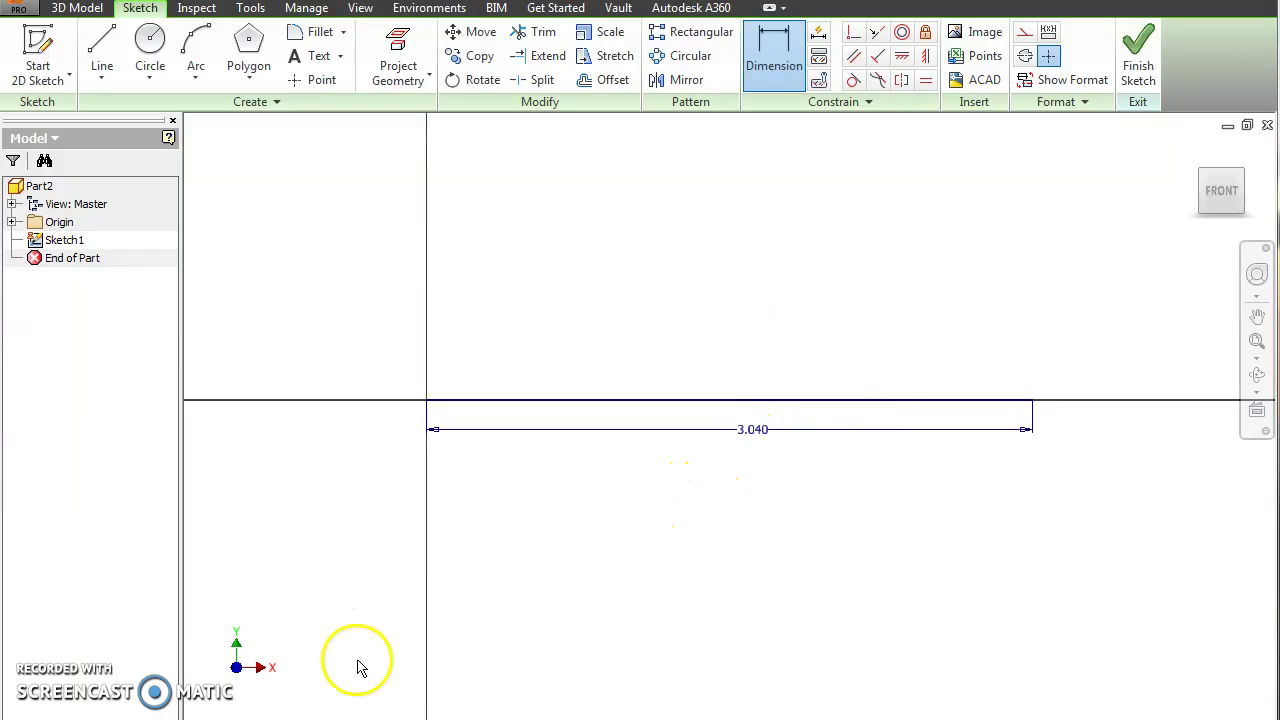
pyautogui.hotkey('alt', 'Tab')
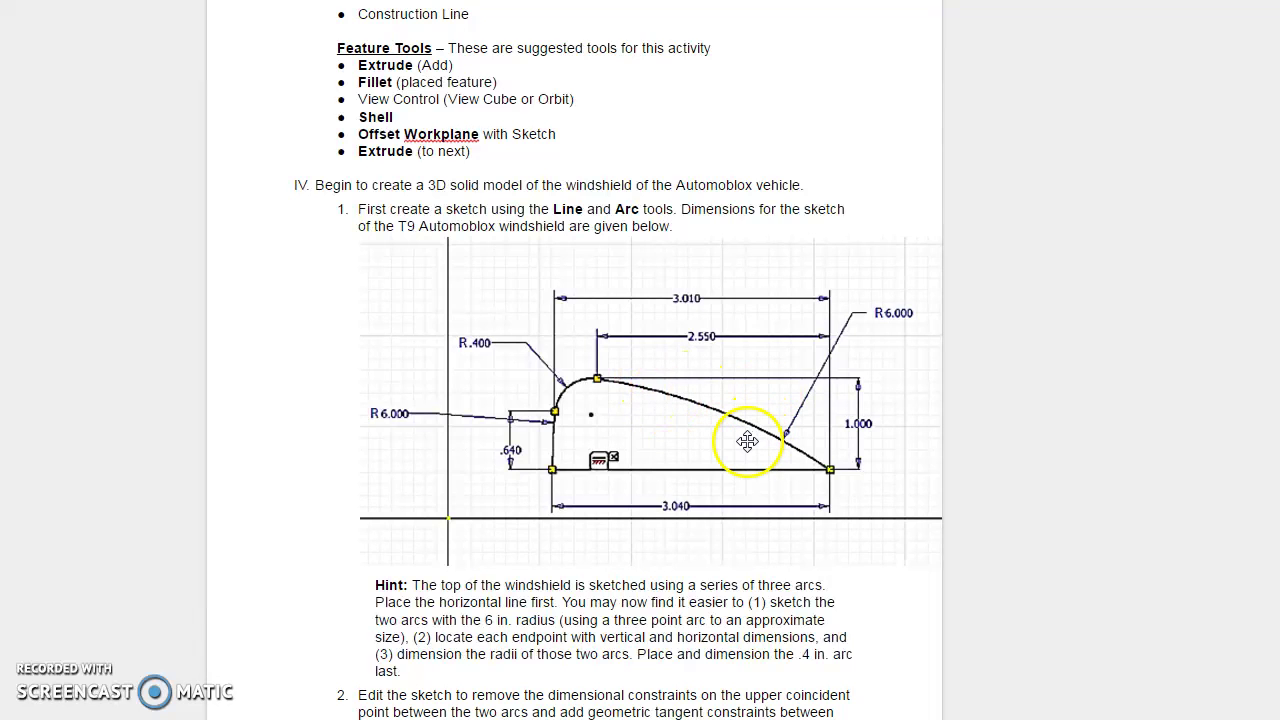
pyautogui.hotkey('alt', 'Tab')
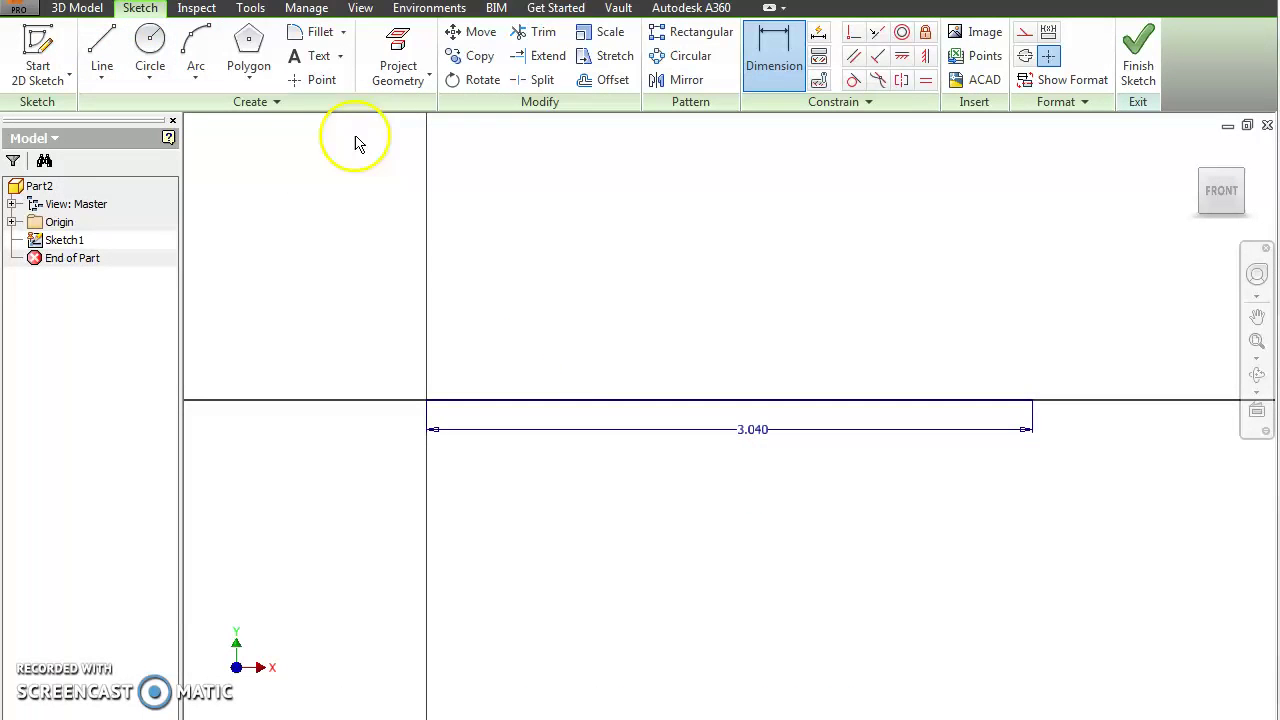
# Draw an arc from the base line's right end to a point up and to the left.
pyautogui.click(198, 50)
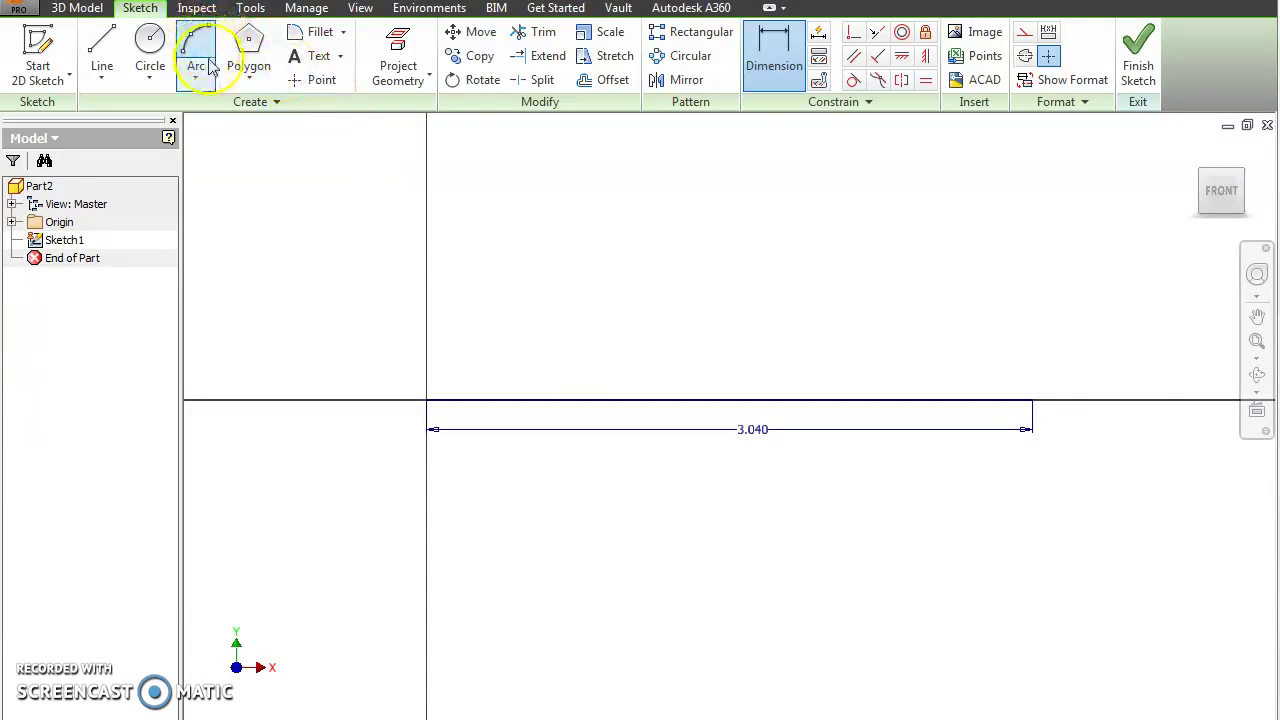
pyautogui.click(1033, 400)
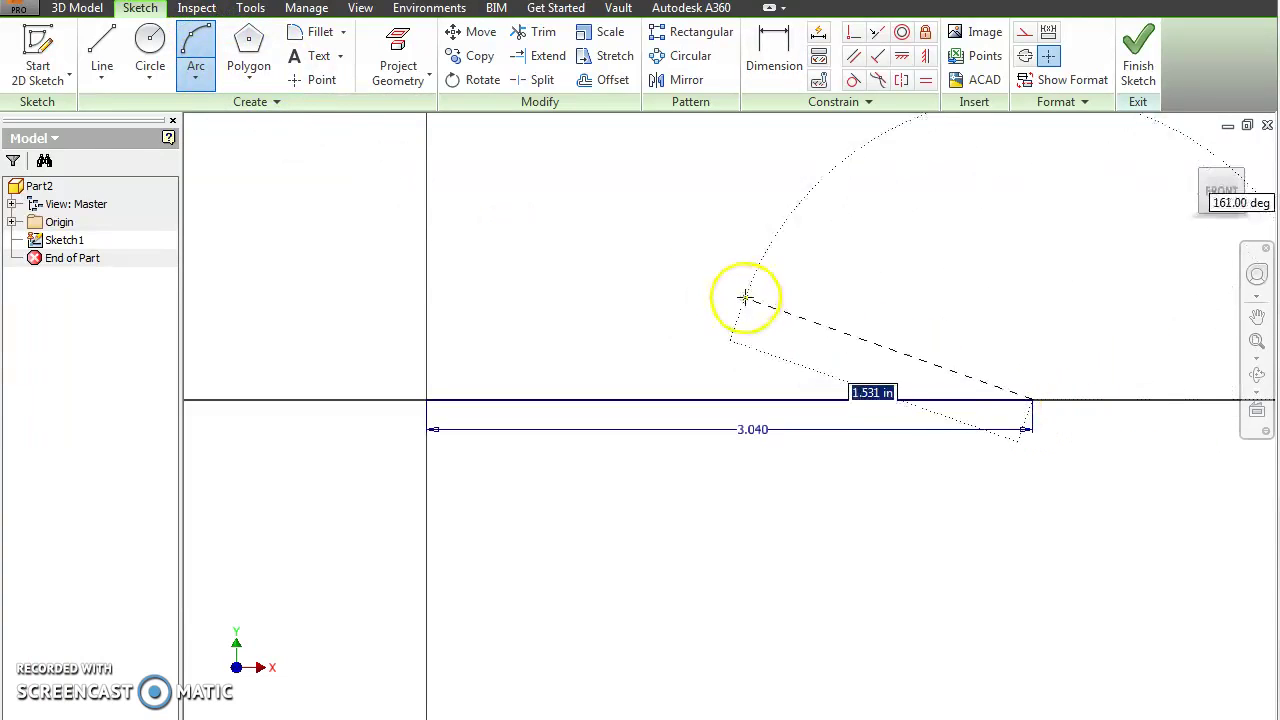
pyautogui.click(653, 279)
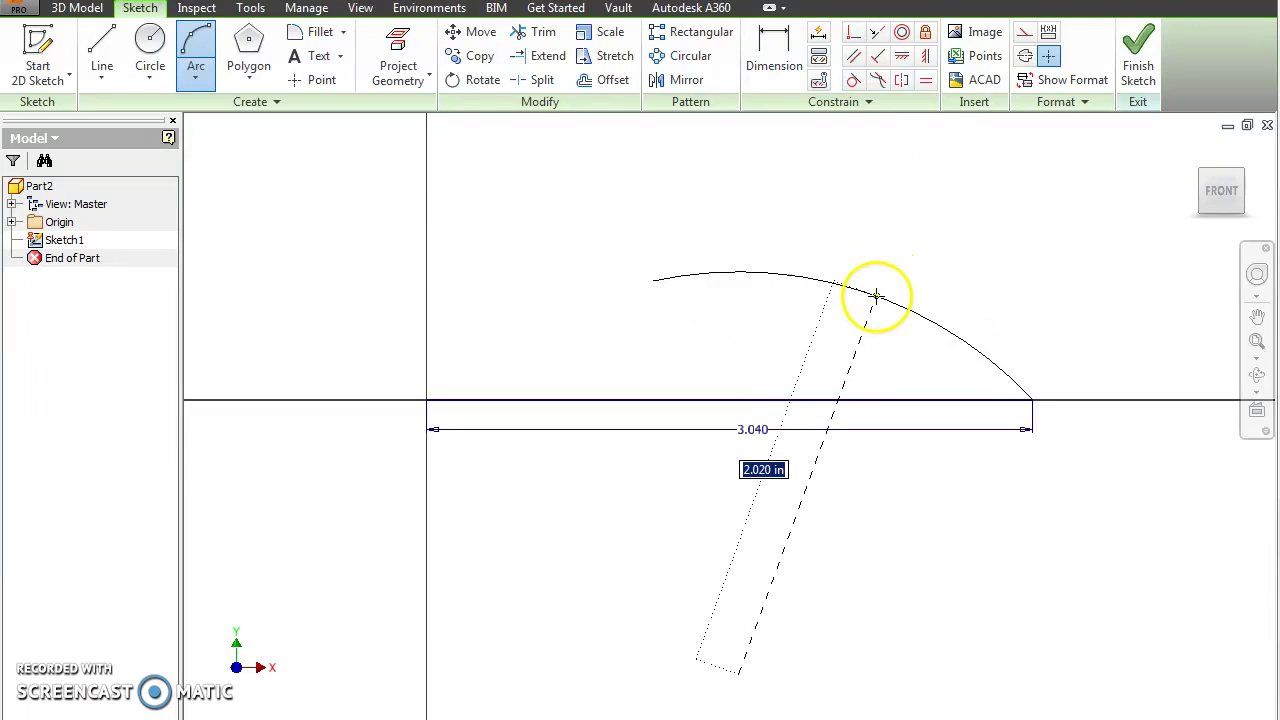
pyautogui.click(874, 300)
# Dimension the arc radius to 6.000 and compare with the reference drawing.
pyautogui.press('d')
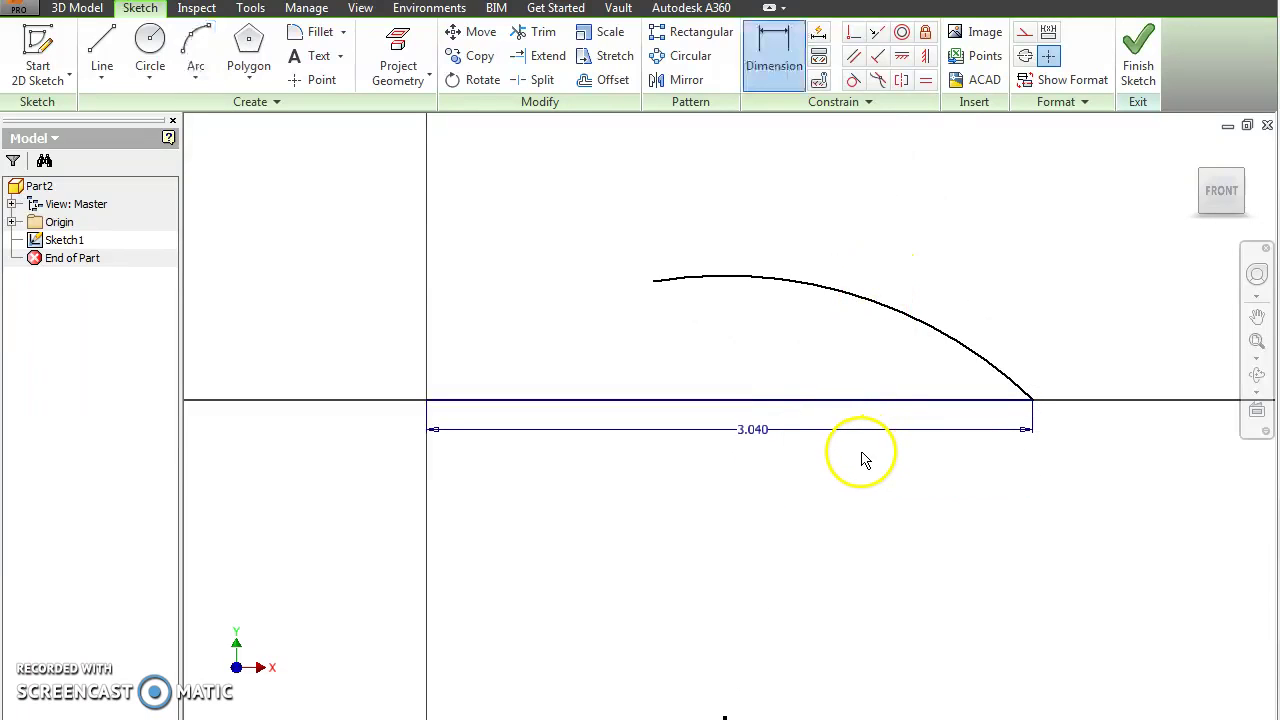
pyautogui.click(899, 320)
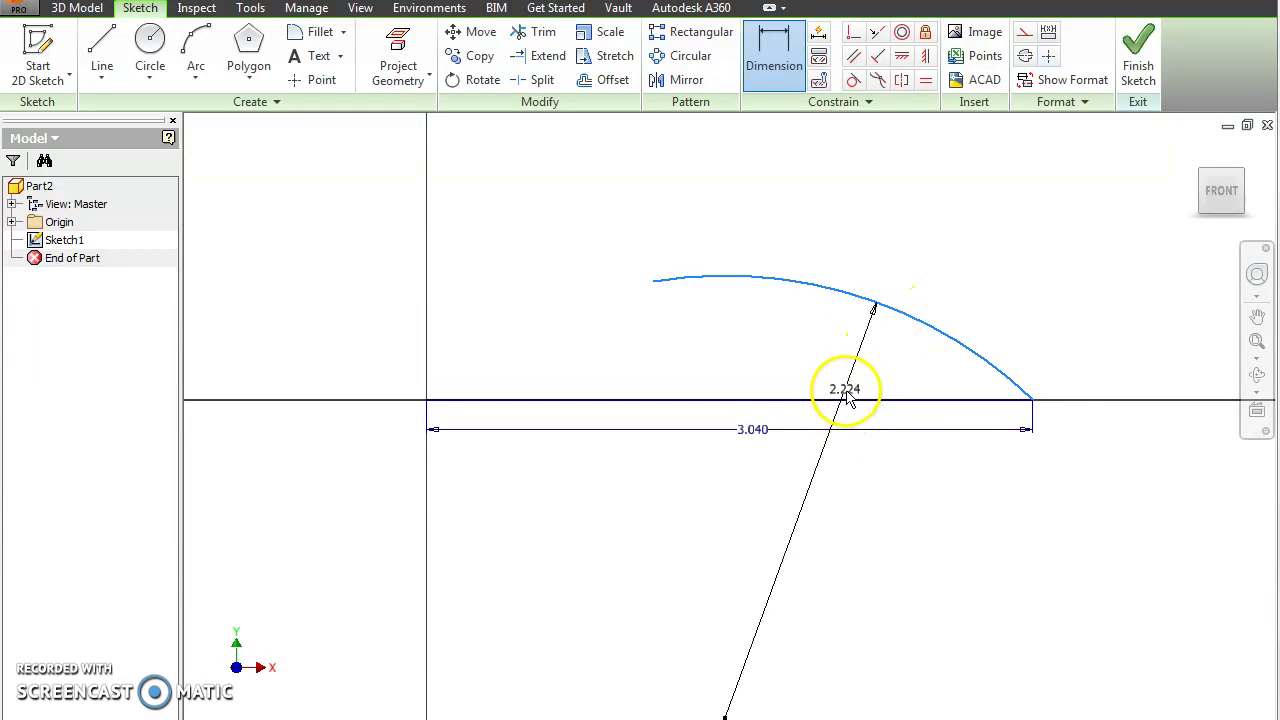
pyautogui.click(848, 372)
pyautogui.write('6')
pyautogui.press('Return')
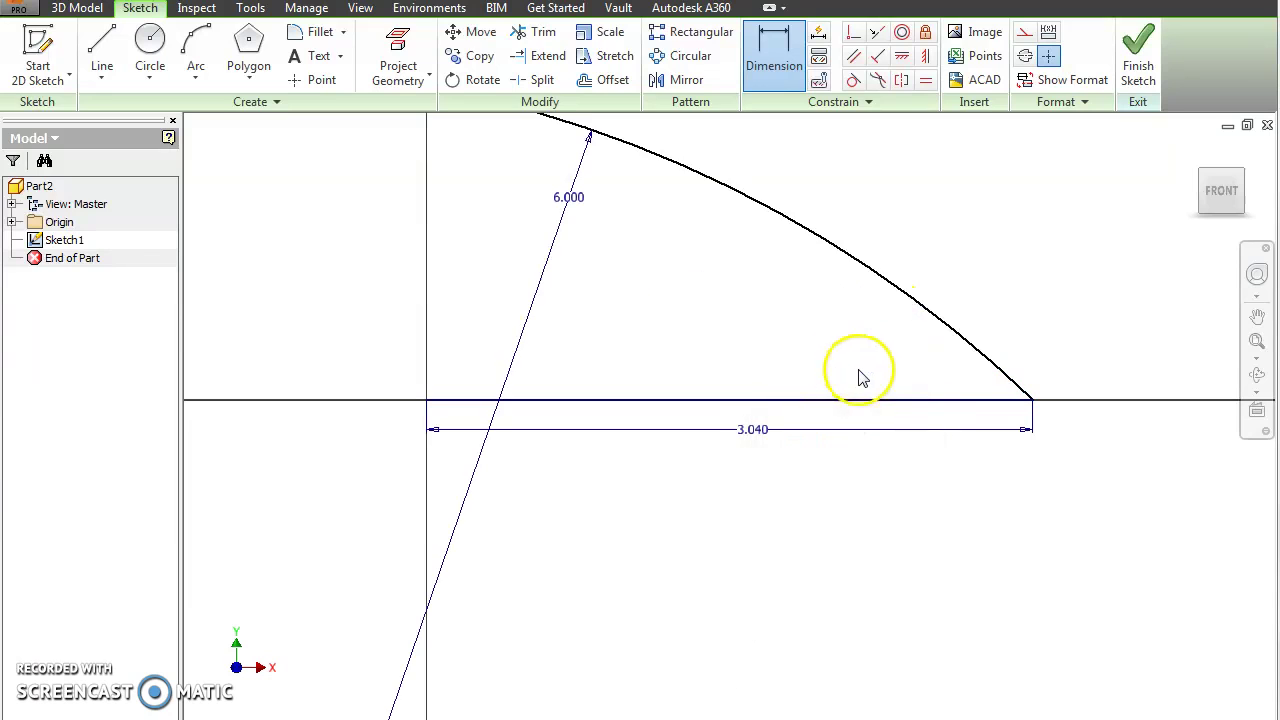
pyautogui.scroll(2, 860, 318)
pyautogui.scroll(-4, 860, 318)
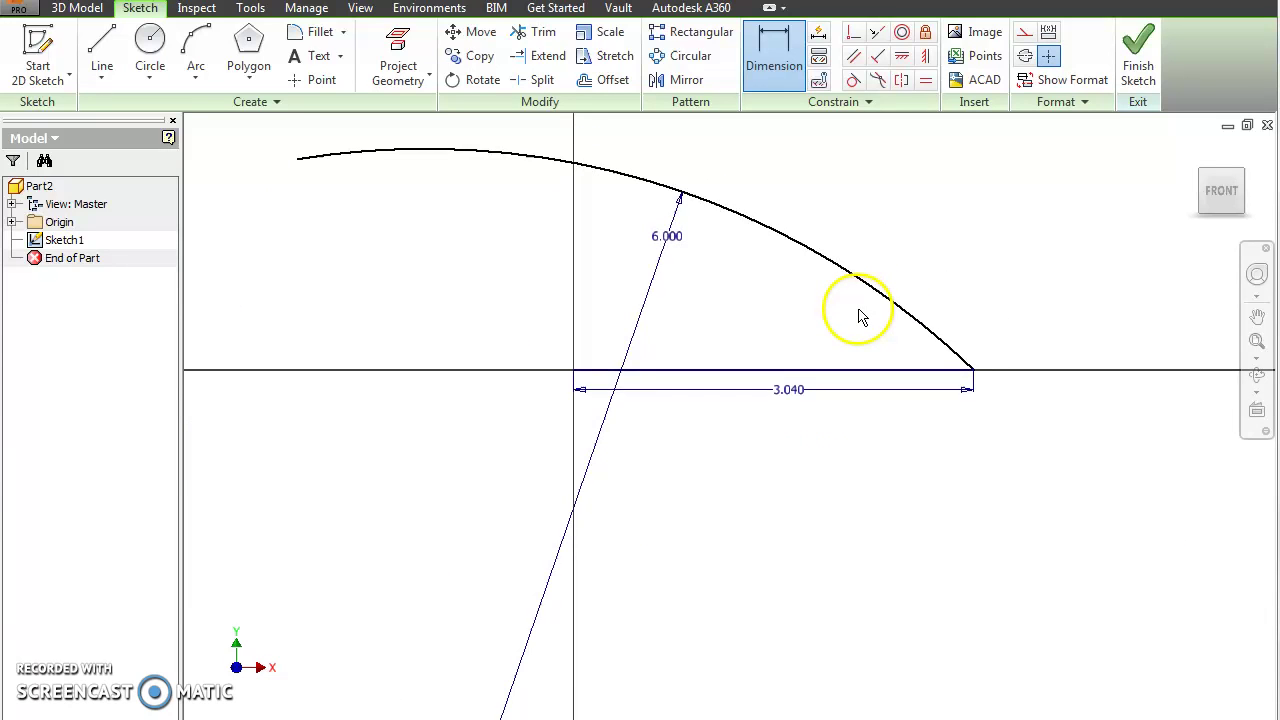
pyautogui.press('Escape')
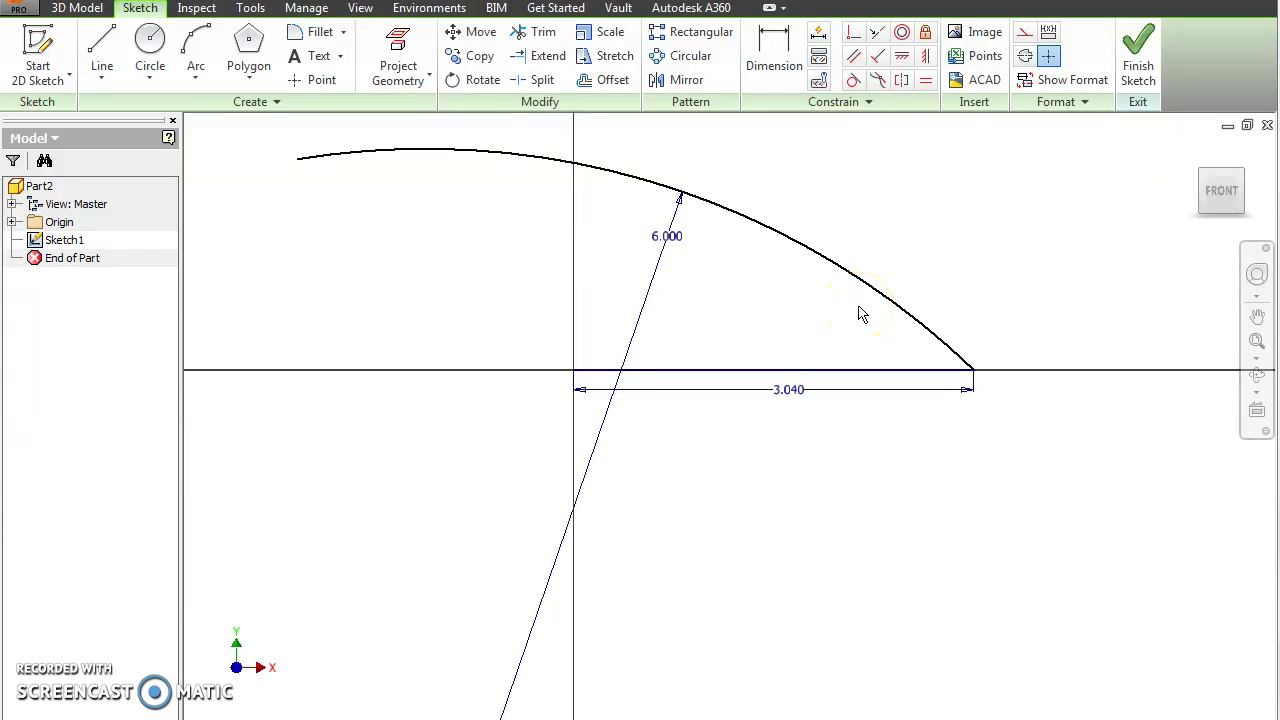
pyautogui.hotkey('alt', 'Tab')
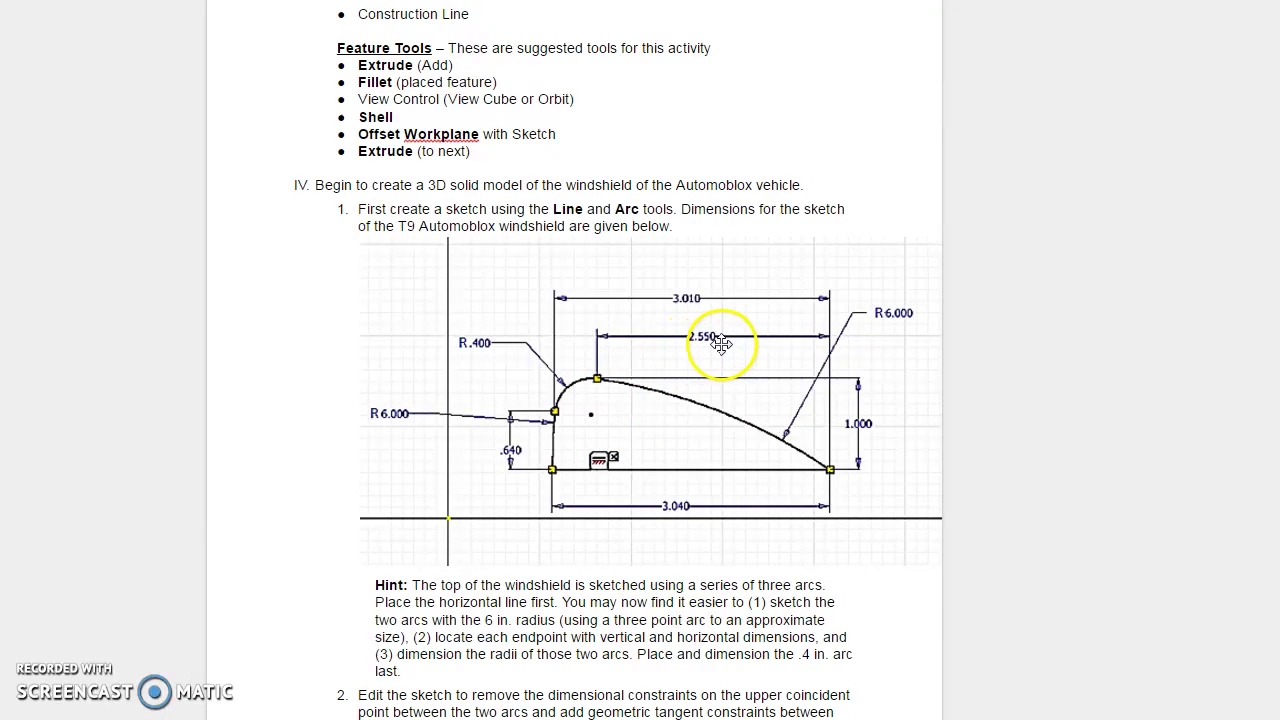
# Set the arc's left end 1.000 above its right end.
pyautogui.hotkey('alt', 'Tab')
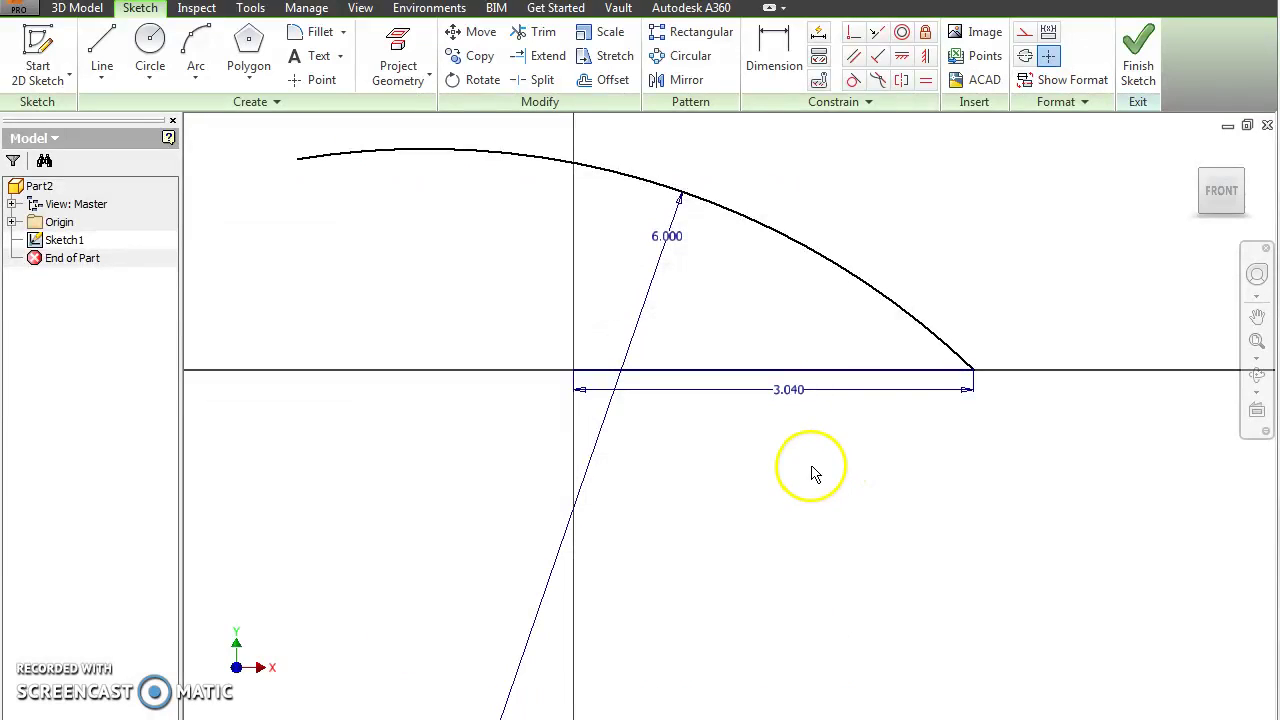
pyautogui.press('d')
pyautogui.click(977, 372)
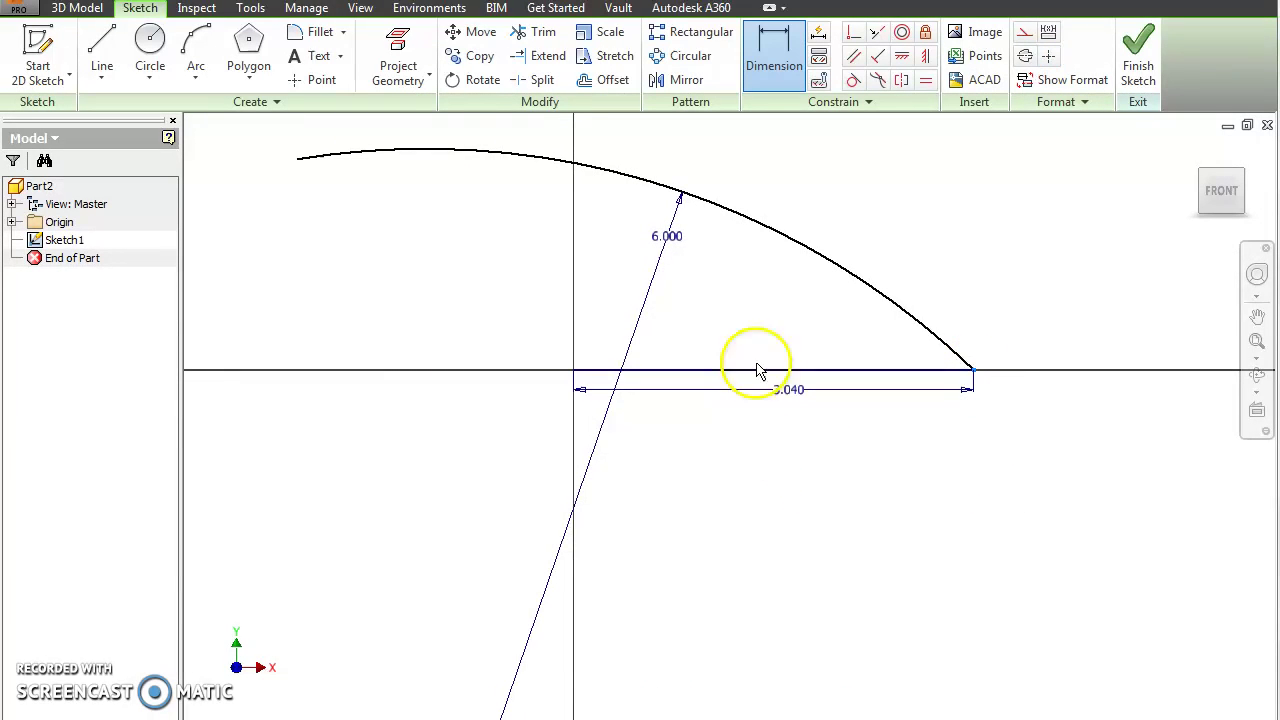
pyautogui.click(298, 160)
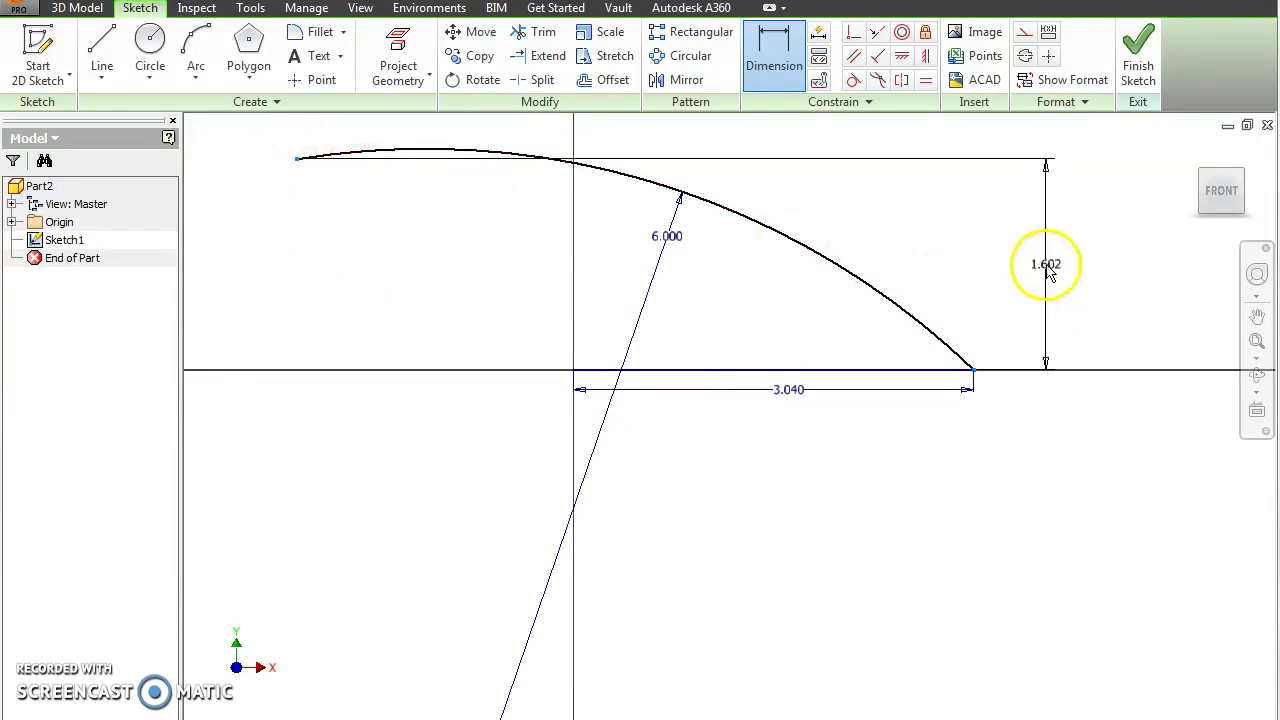
pyautogui.click(1046, 263)
pyautogui.write('1')
pyautogui.press('Return')
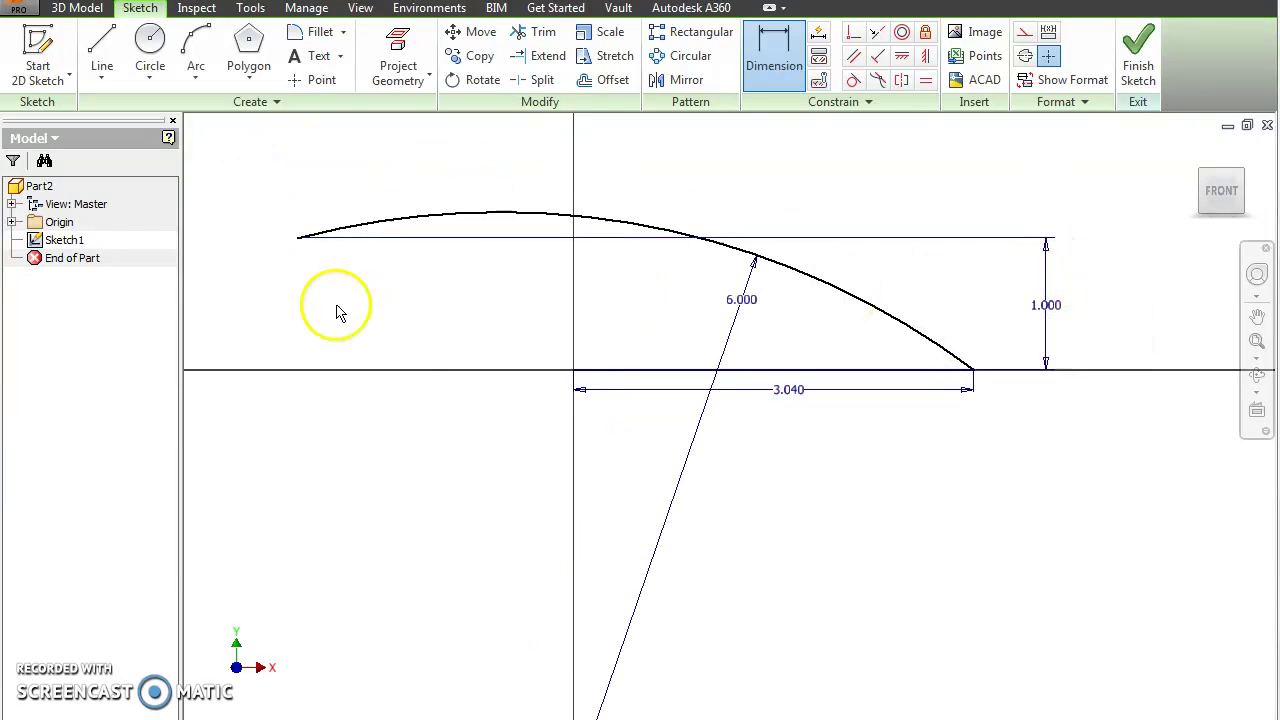
# Set the arc's endpoints 2.550 apart horizontally.
pyautogui.click(972, 371)
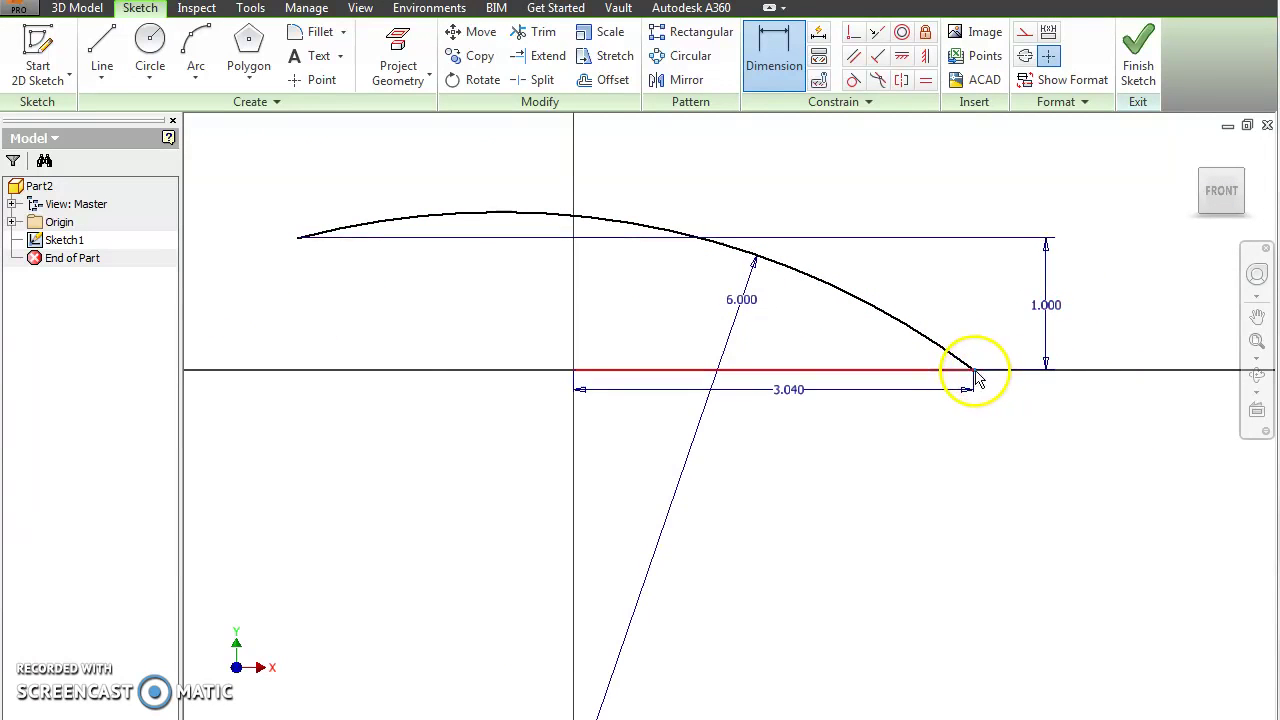
pyautogui.click(298, 241)
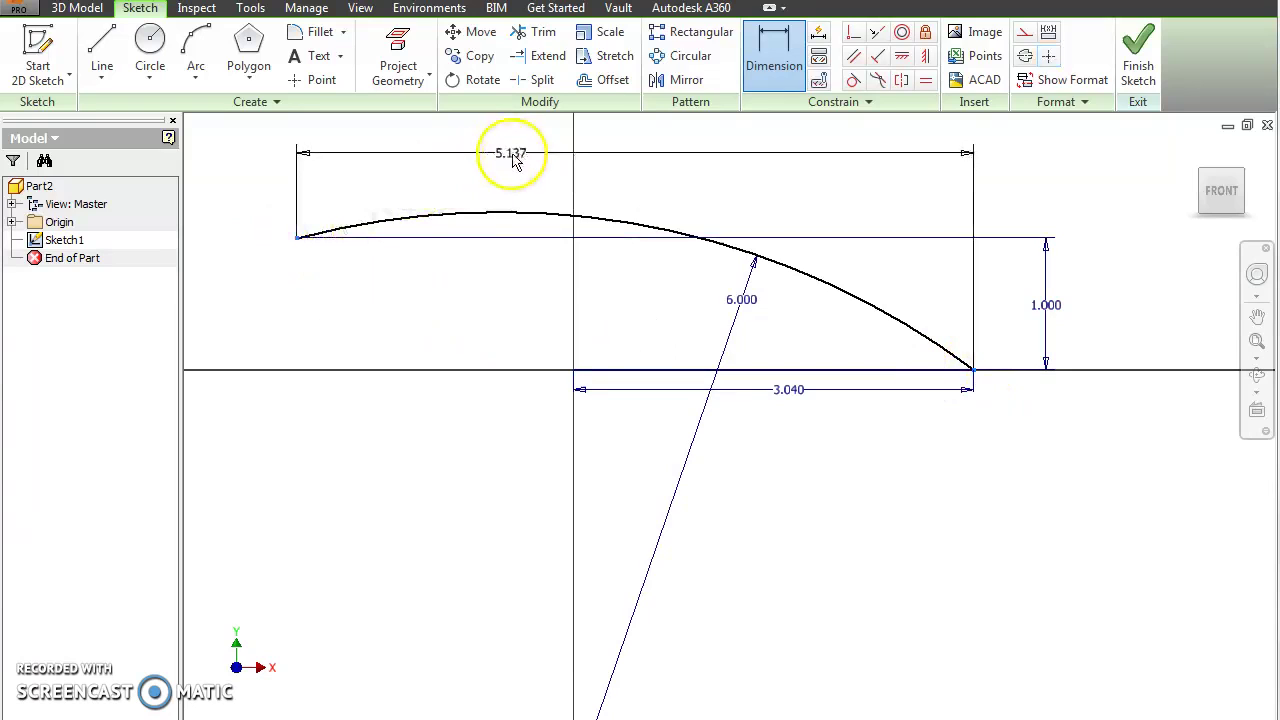
pyautogui.click(507, 160)
pyautogui.write('2.55')
pyautogui.press('Return')
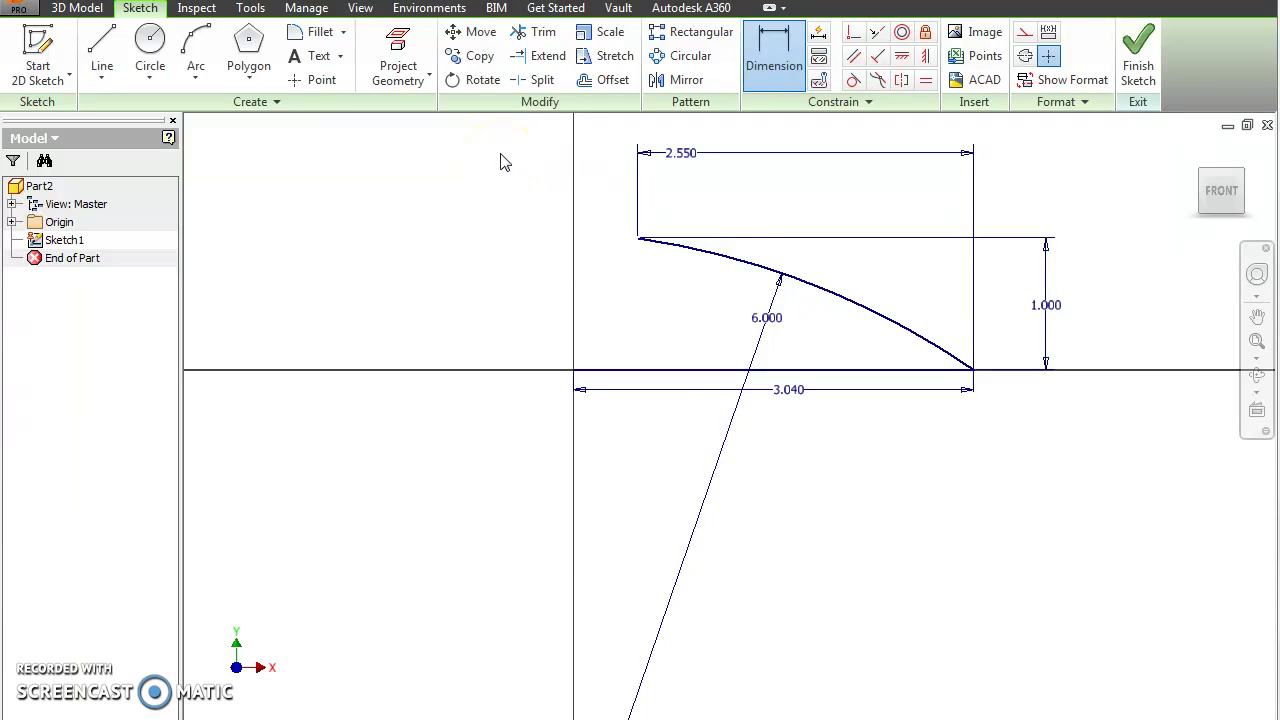
pyautogui.press('Escape')
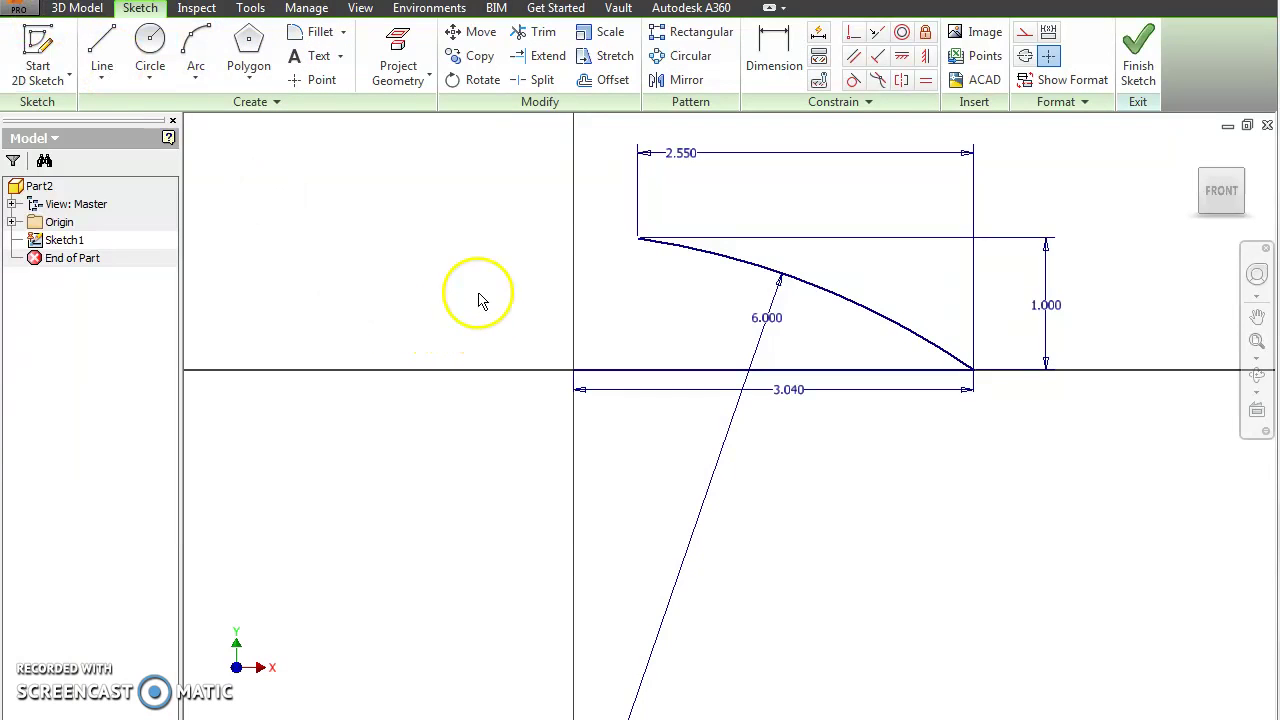
# Draw a 6.000-radius arc from the sketch origin and check the instruction document.
pyautogui.click(195, 50)
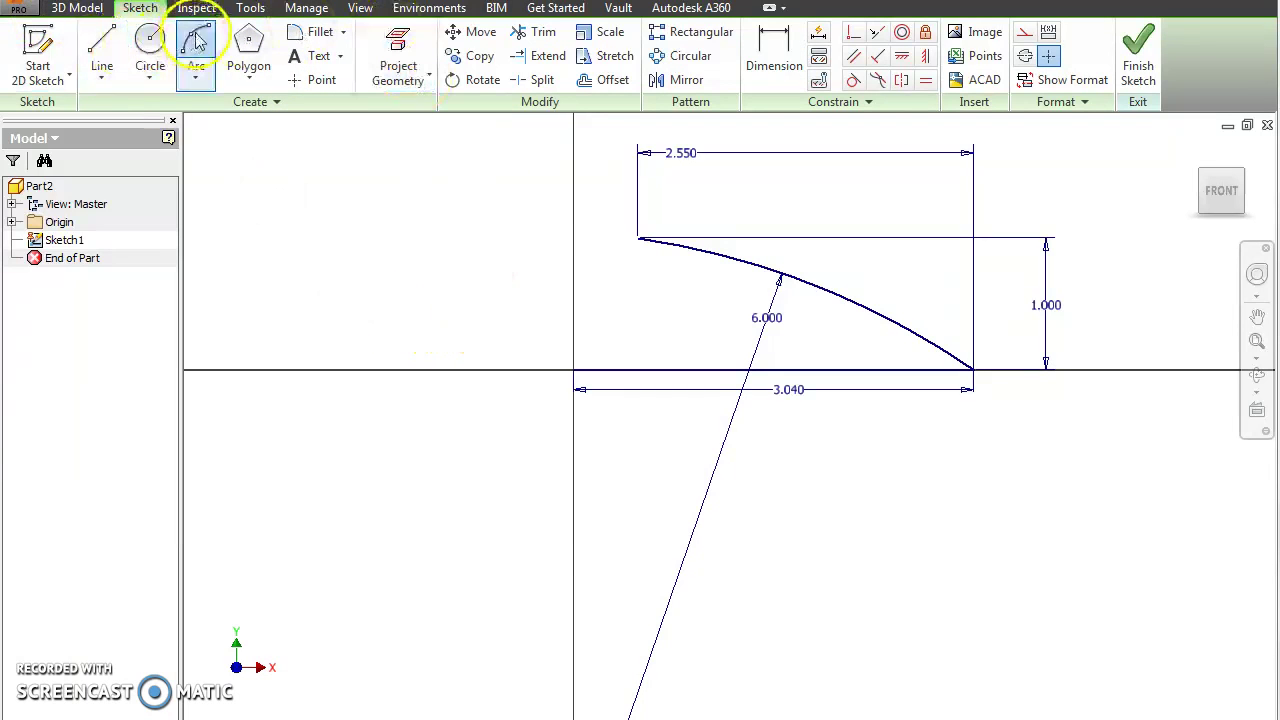
pyautogui.click(575, 370)
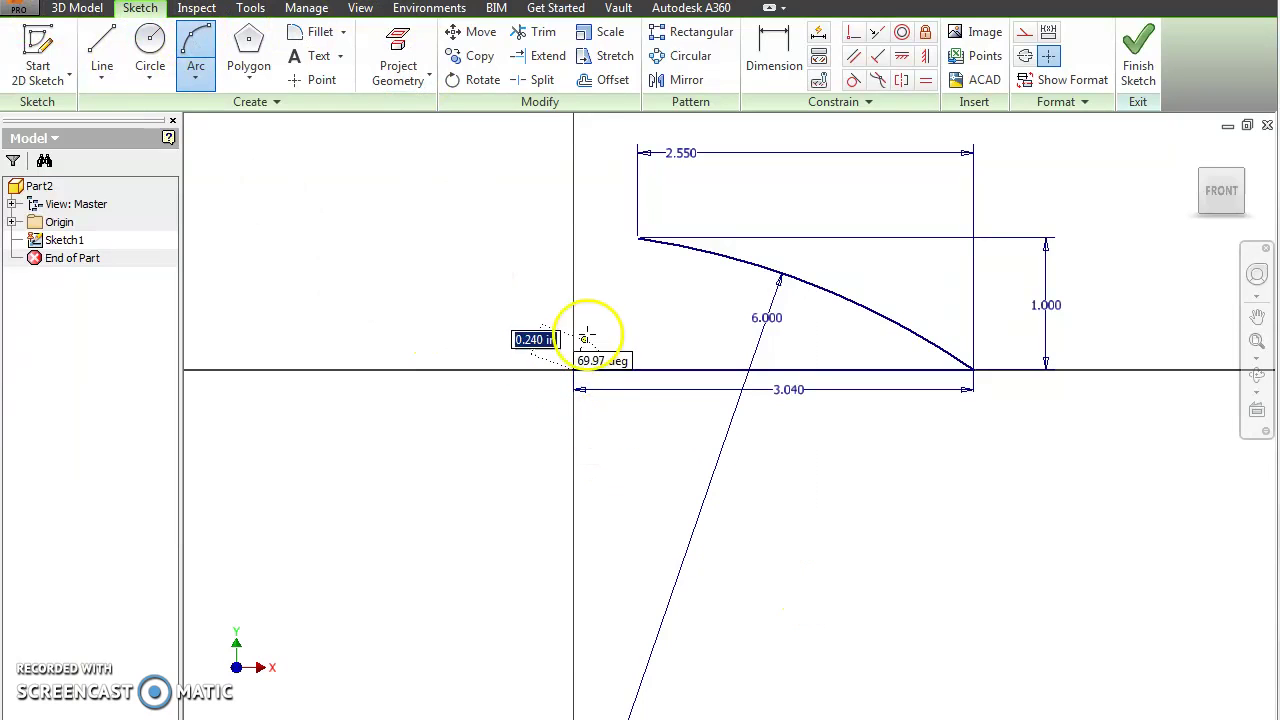
pyautogui.click(594, 286)
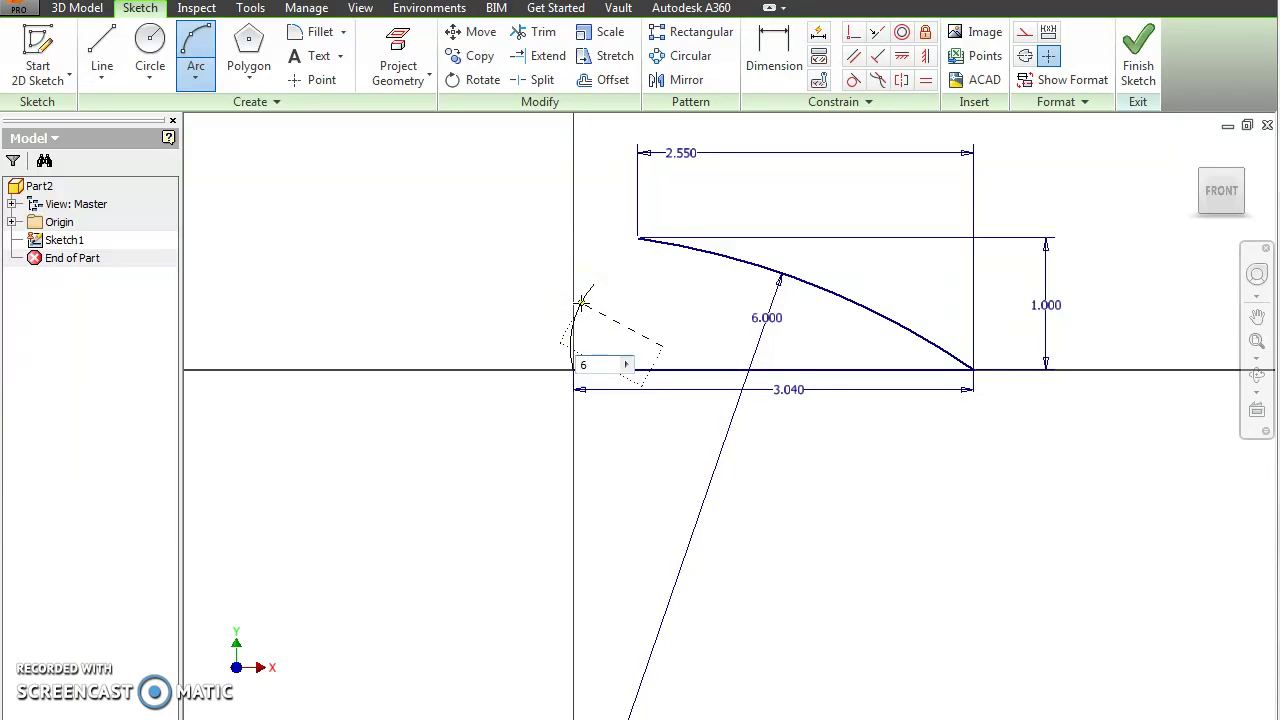
pyautogui.write('6')
pyautogui.press('Return')
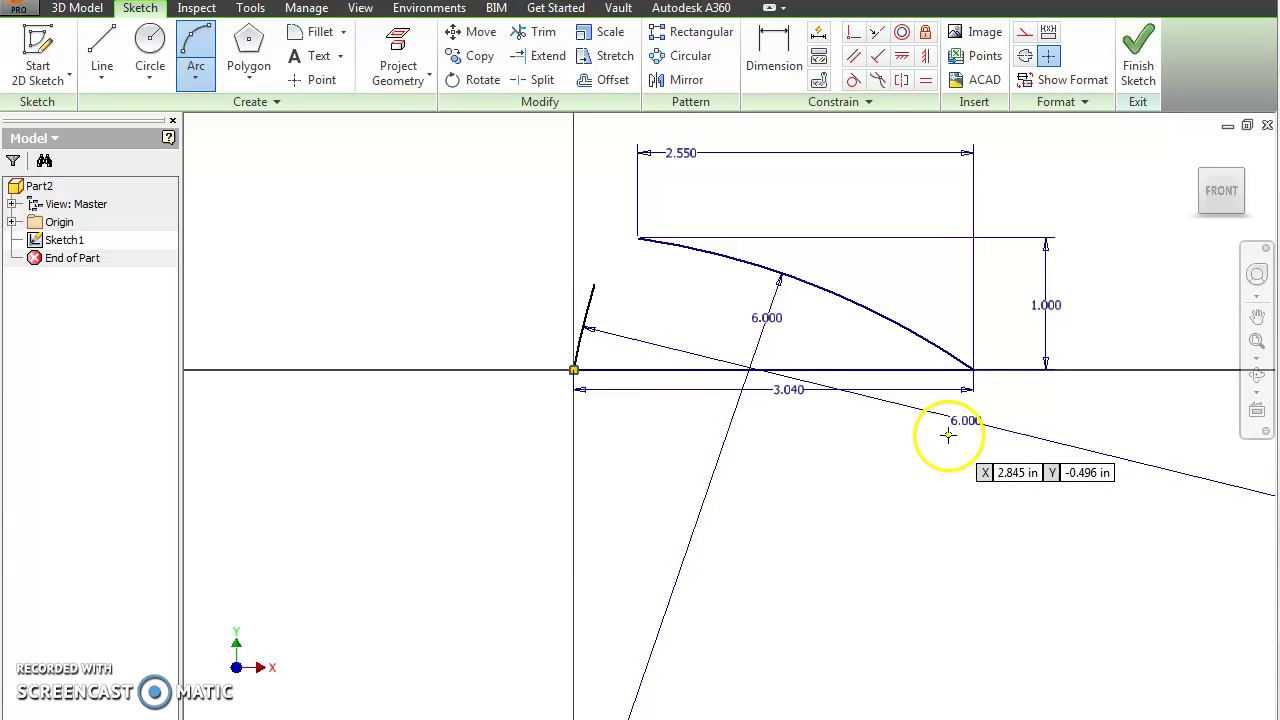
pyautogui.press('Escape')
pyautogui.hotkey('alt', 'Tab')
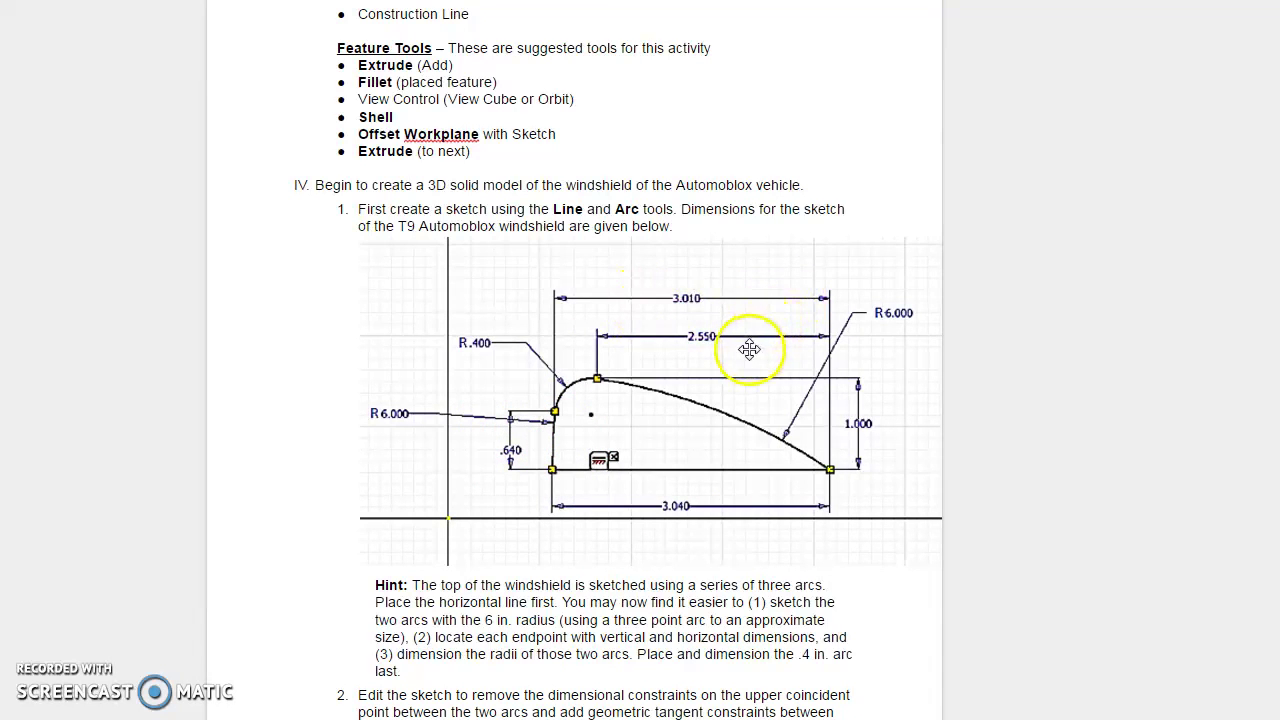
# Dimension the new arc's upper end 3.010 horizontally and .640 above the base line.
pyautogui.hotkey('alt', 'Tab')
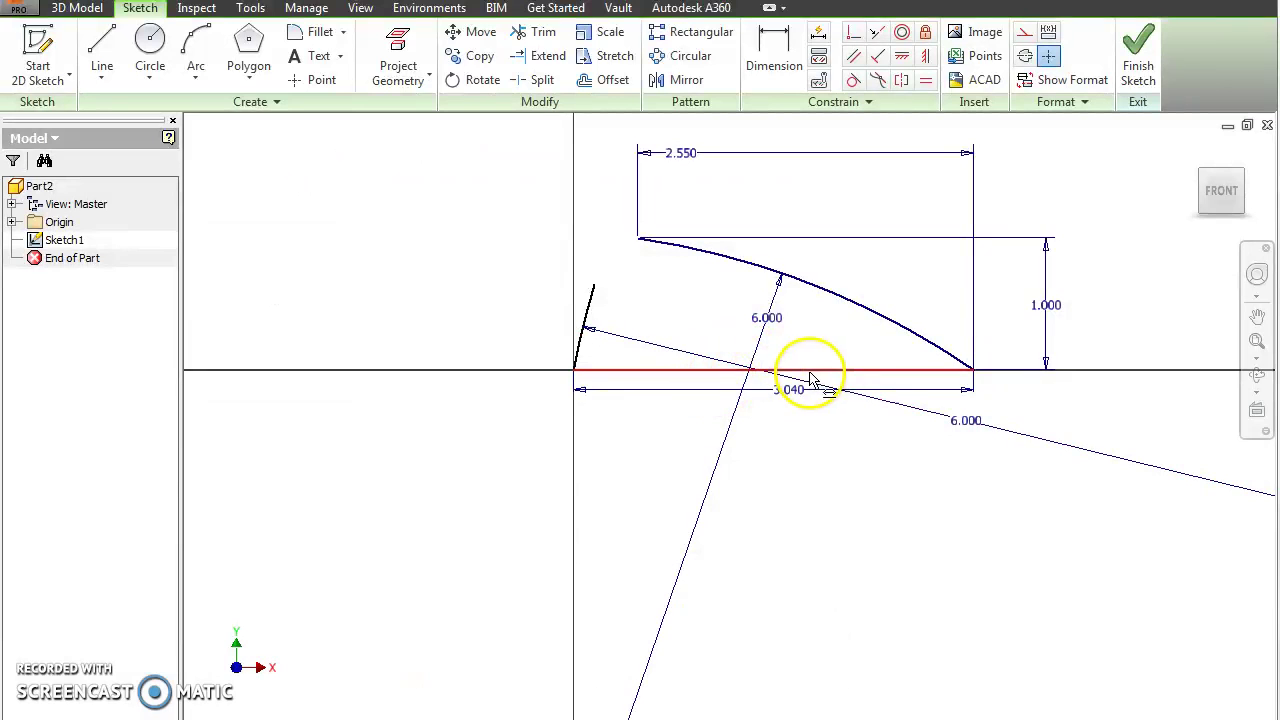
pyautogui.press('d')
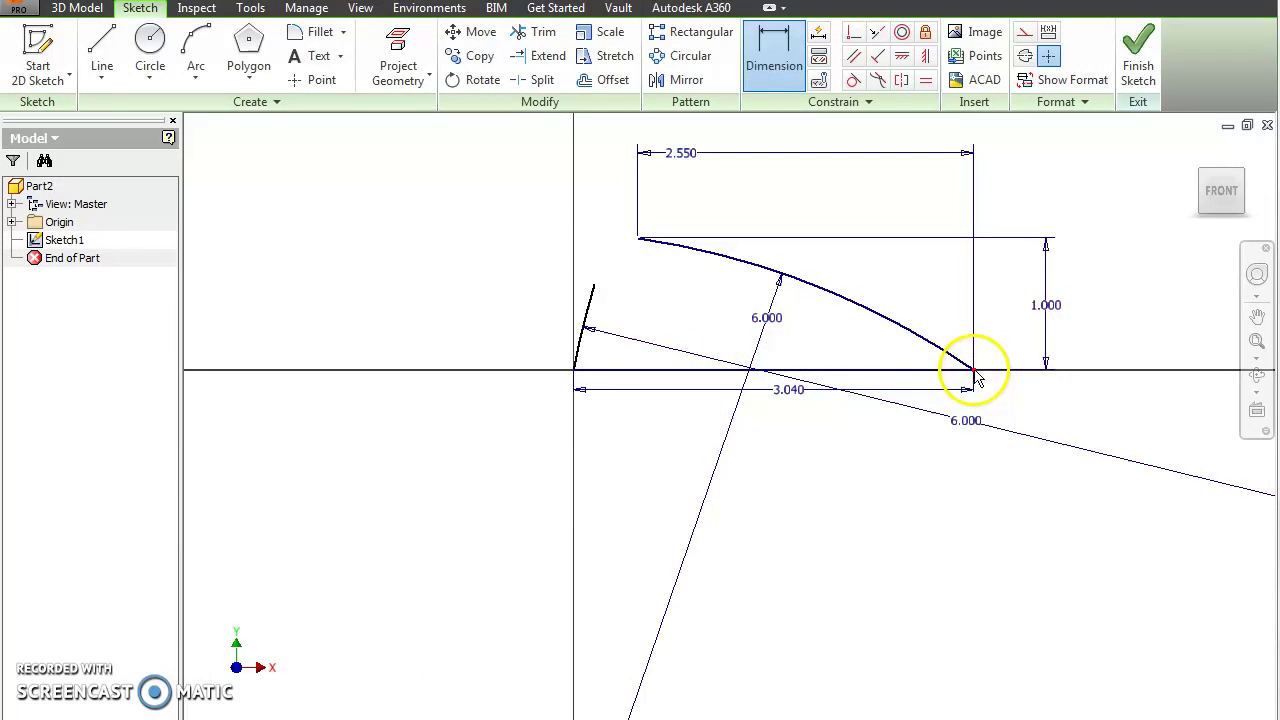
pyautogui.click(594, 289)
pyautogui.click(658, 139)
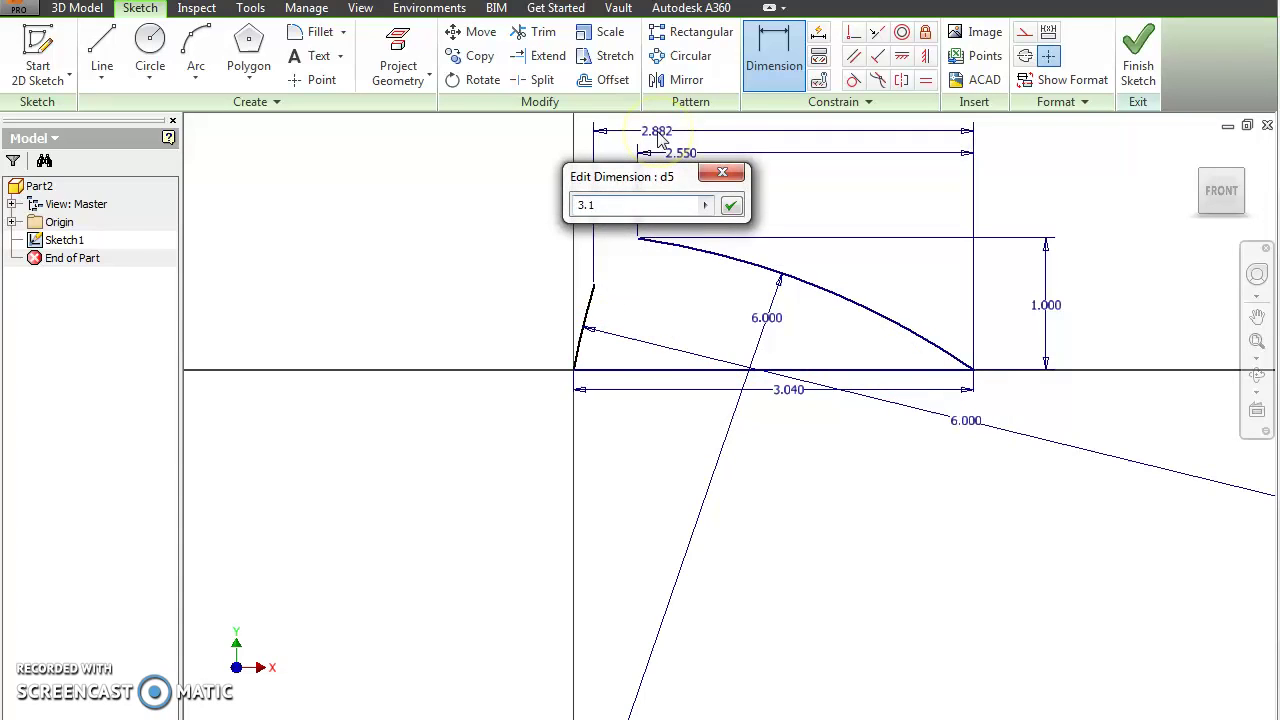
pyautogui.write('3.010')
pyautogui.press('Return')
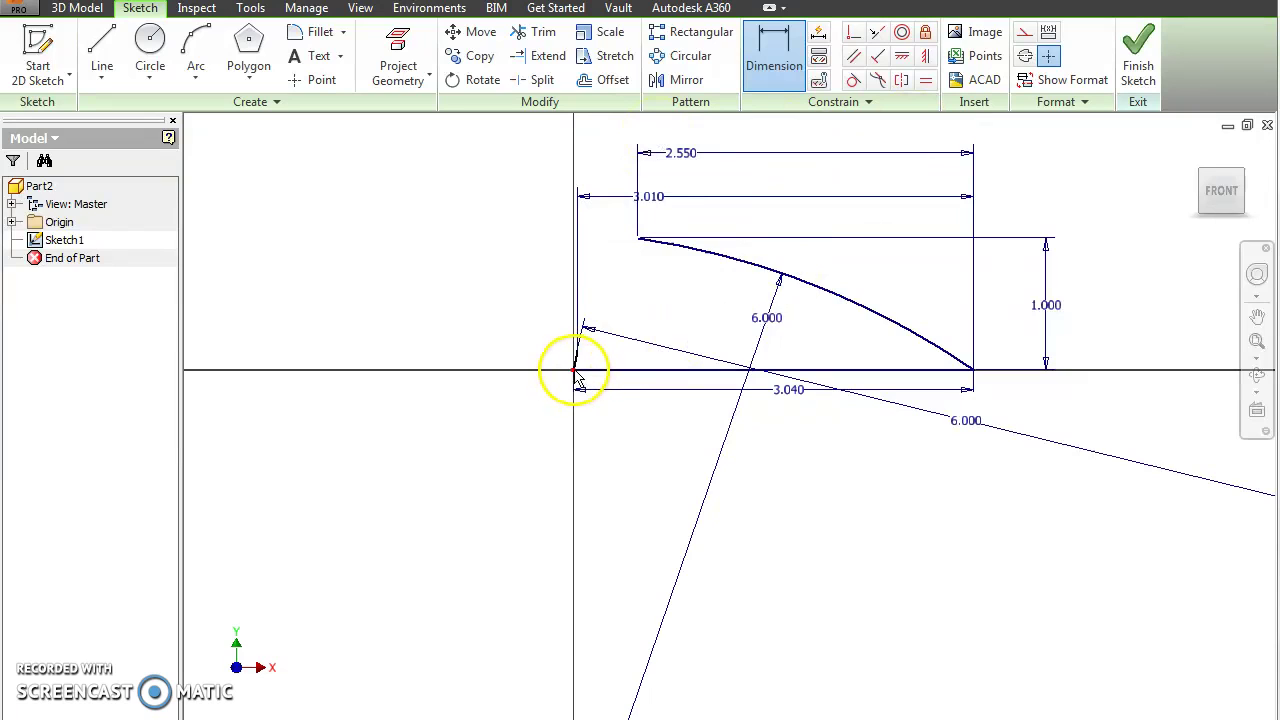
pyautogui.click(574, 378)
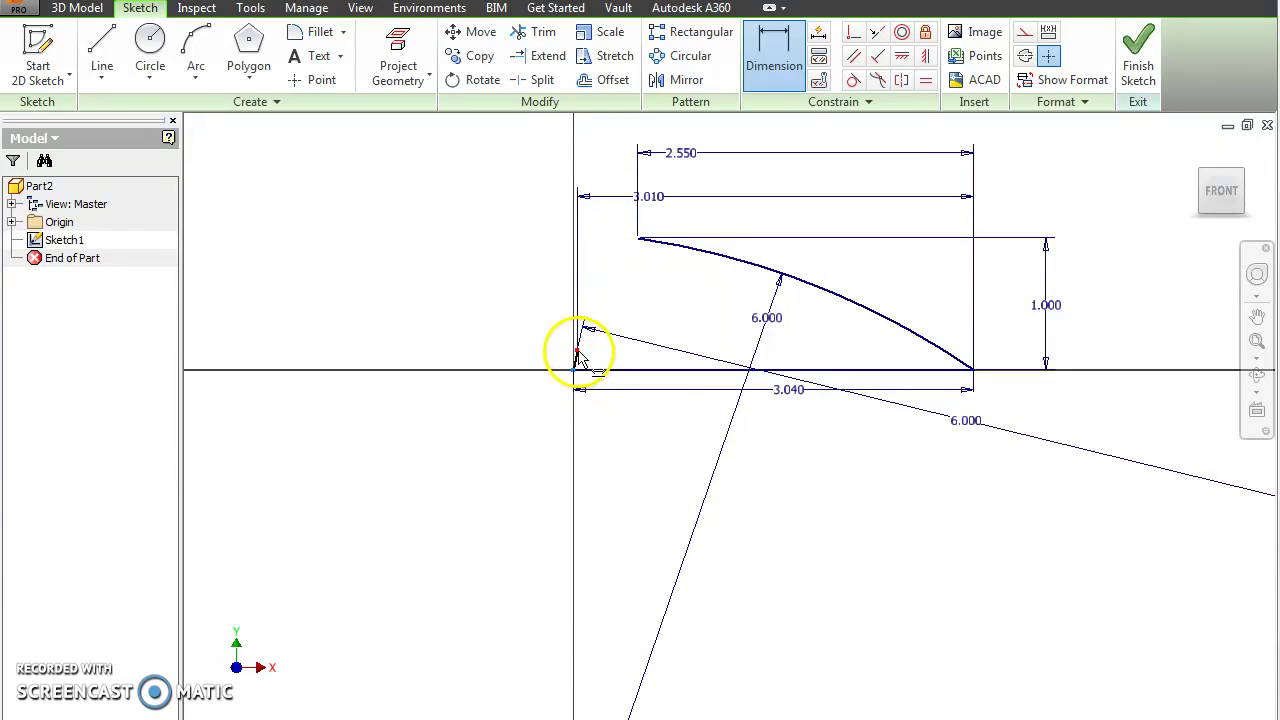
pyautogui.click(528, 356)
pyautogui.write('.0')
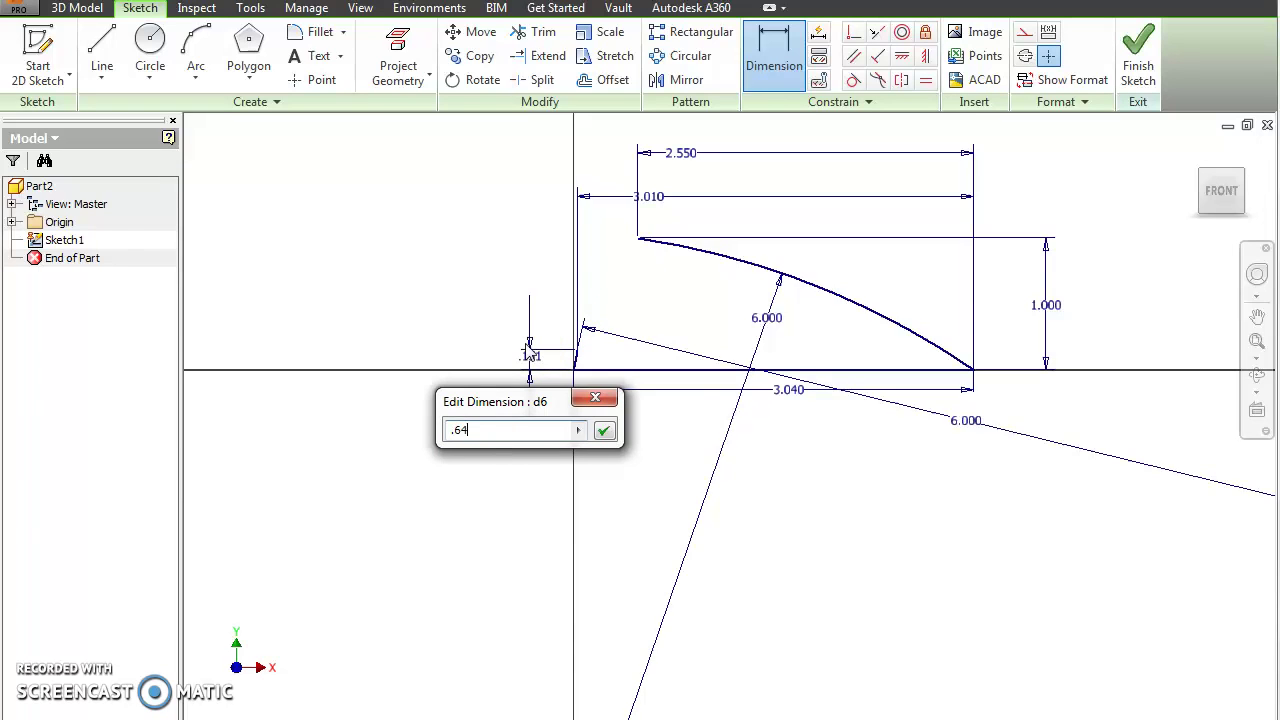
pyautogui.press('Return')
pyautogui.press('Escape')
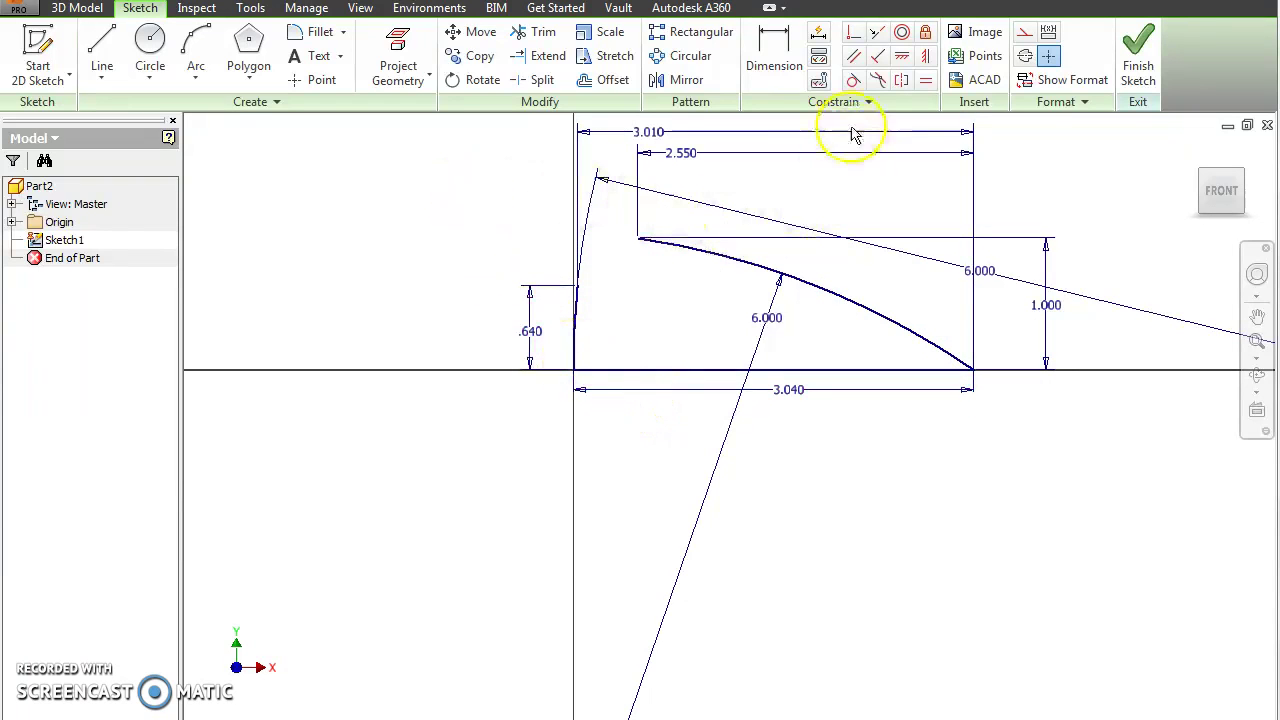
# Draw a .400-radius corner arc from the vertical line's top to the long curve's end.
pyautogui.click(193, 72)
pyautogui.hotkey('alt', 'Tab')
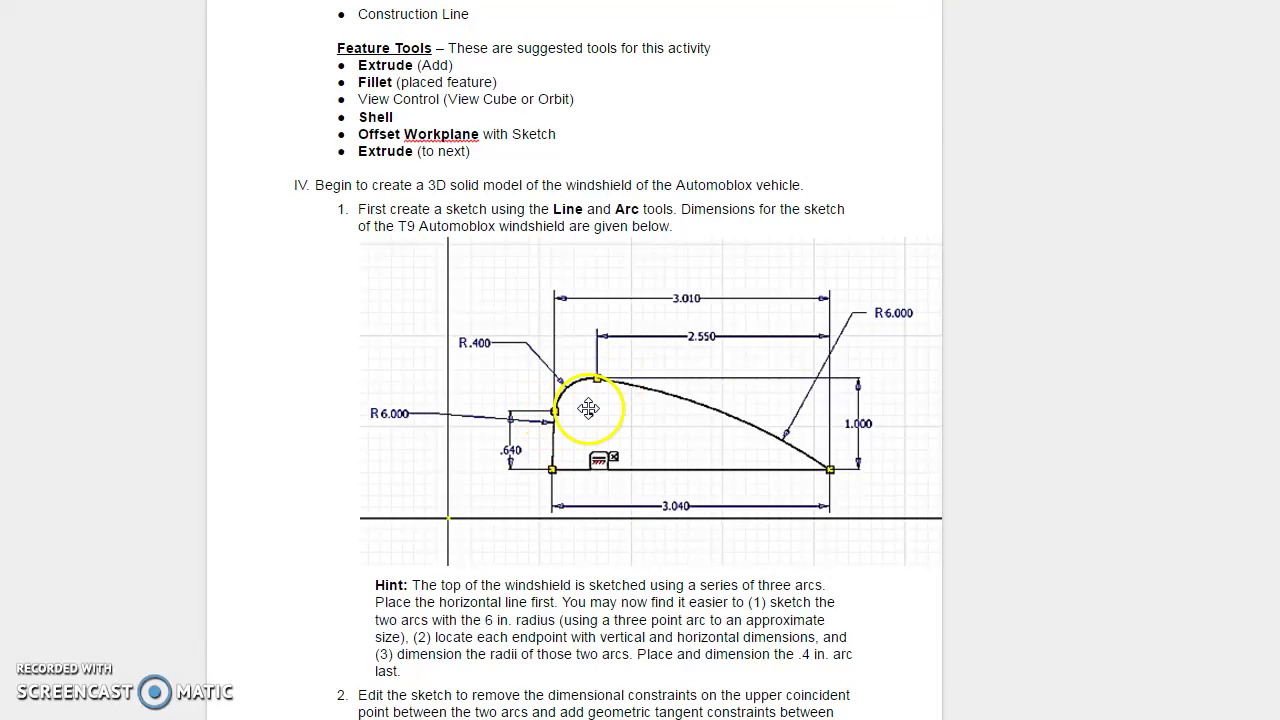
pyautogui.hotkey('alt', 'Tab')
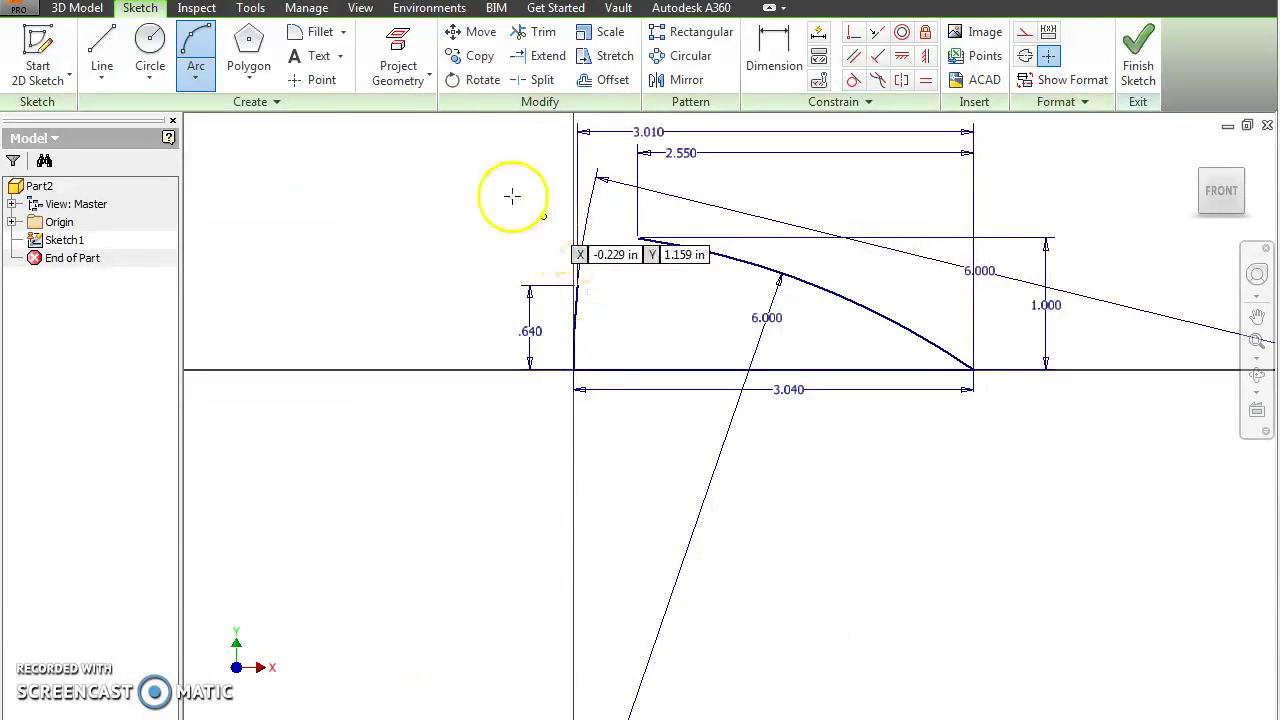
pyautogui.click(576, 285)
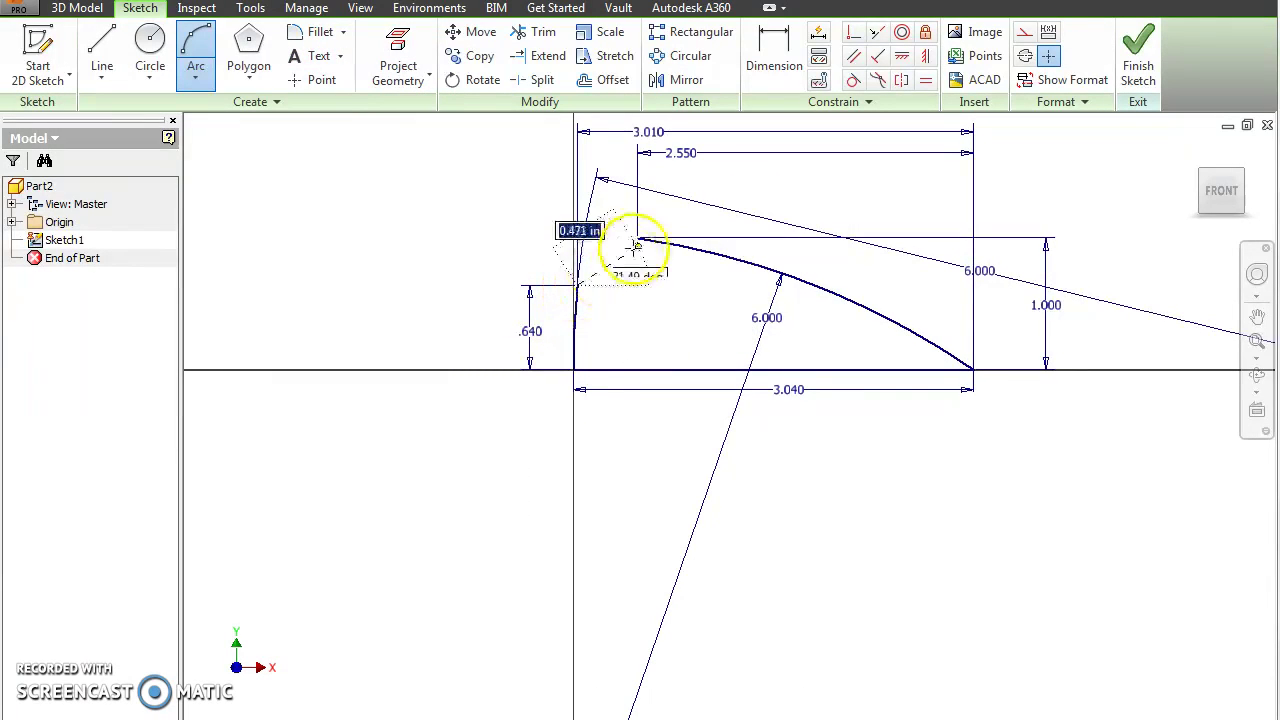
pyautogui.click(637, 239)
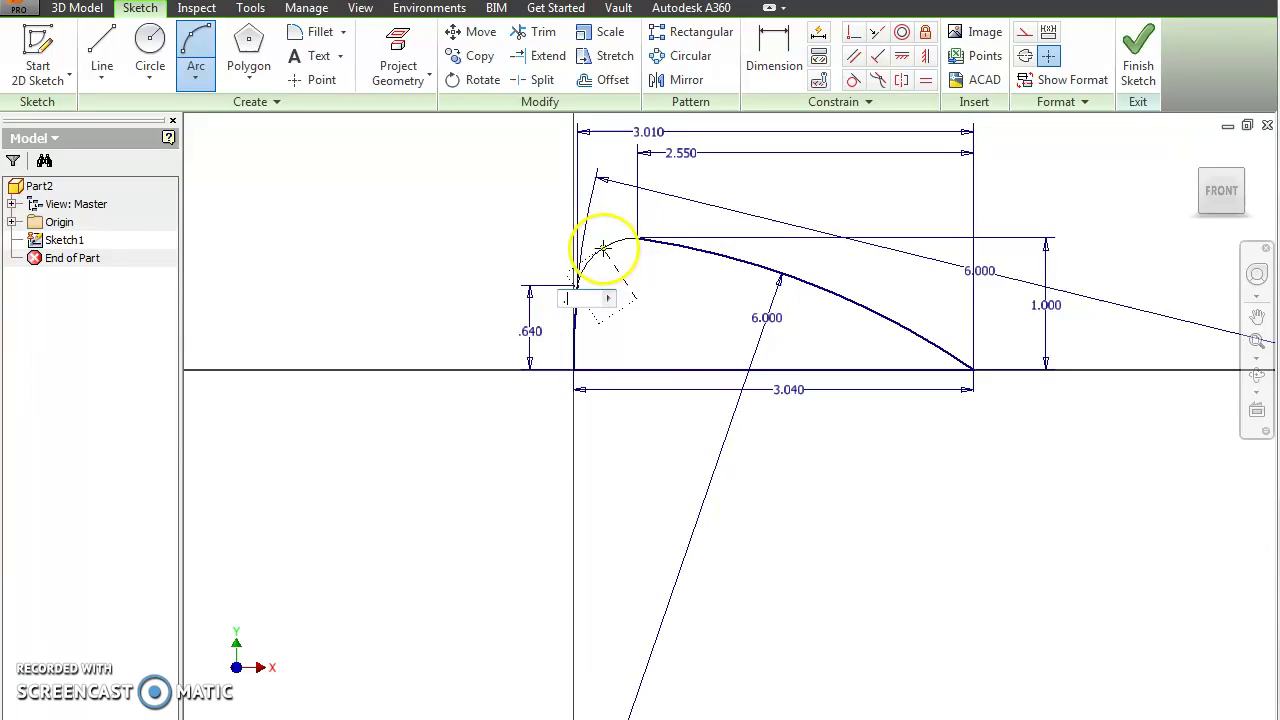
pyautogui.press('Return')
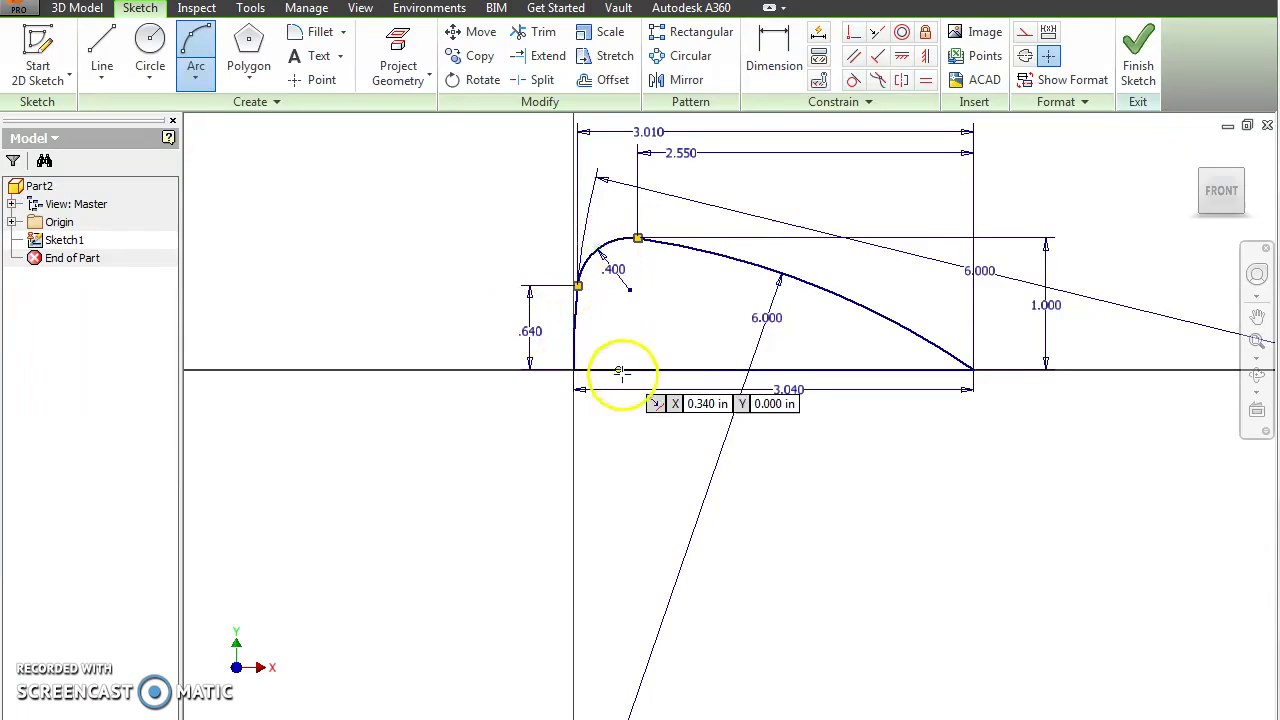
pyautogui.press('Escape')
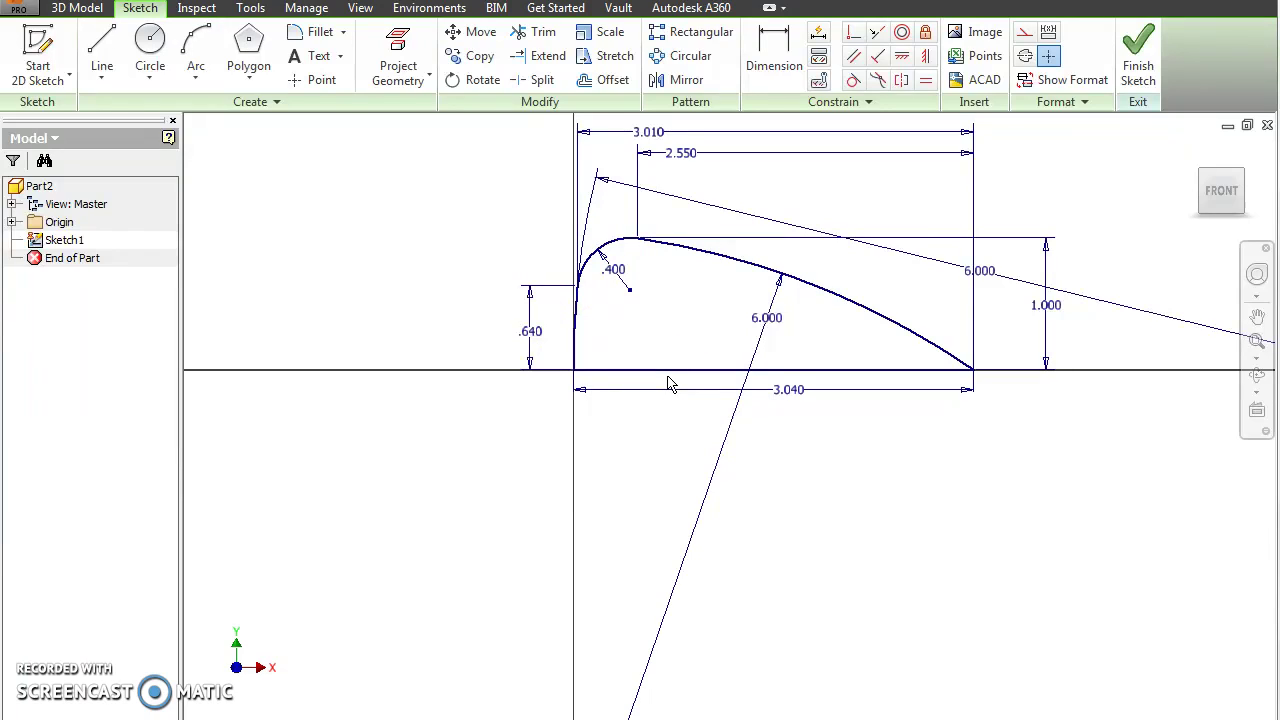
pyautogui.hotkey('alt', 'Tab')
# Scroll to the 'Delete dimensional constraints' and 'Add tangent constraints' figures, then return to Inventor.
pyautogui.scroll(-4, 600, 400)
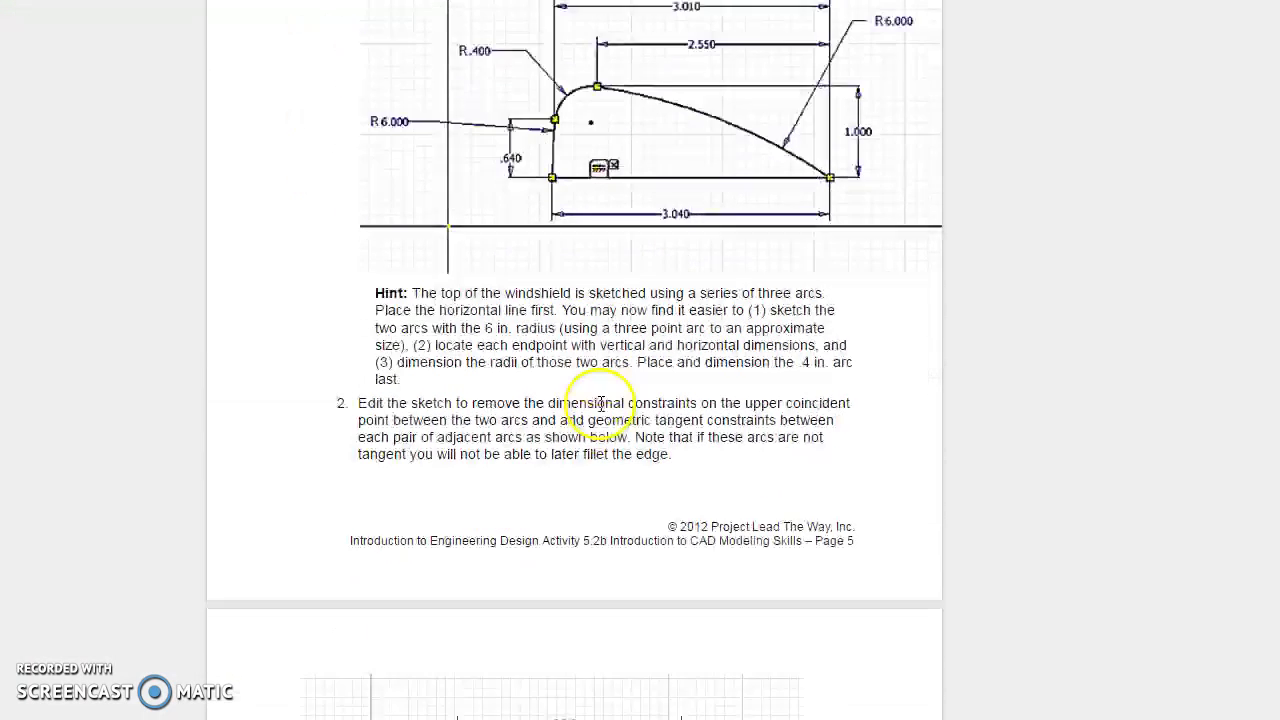
pyautogui.scroll(-8, 599, 405)
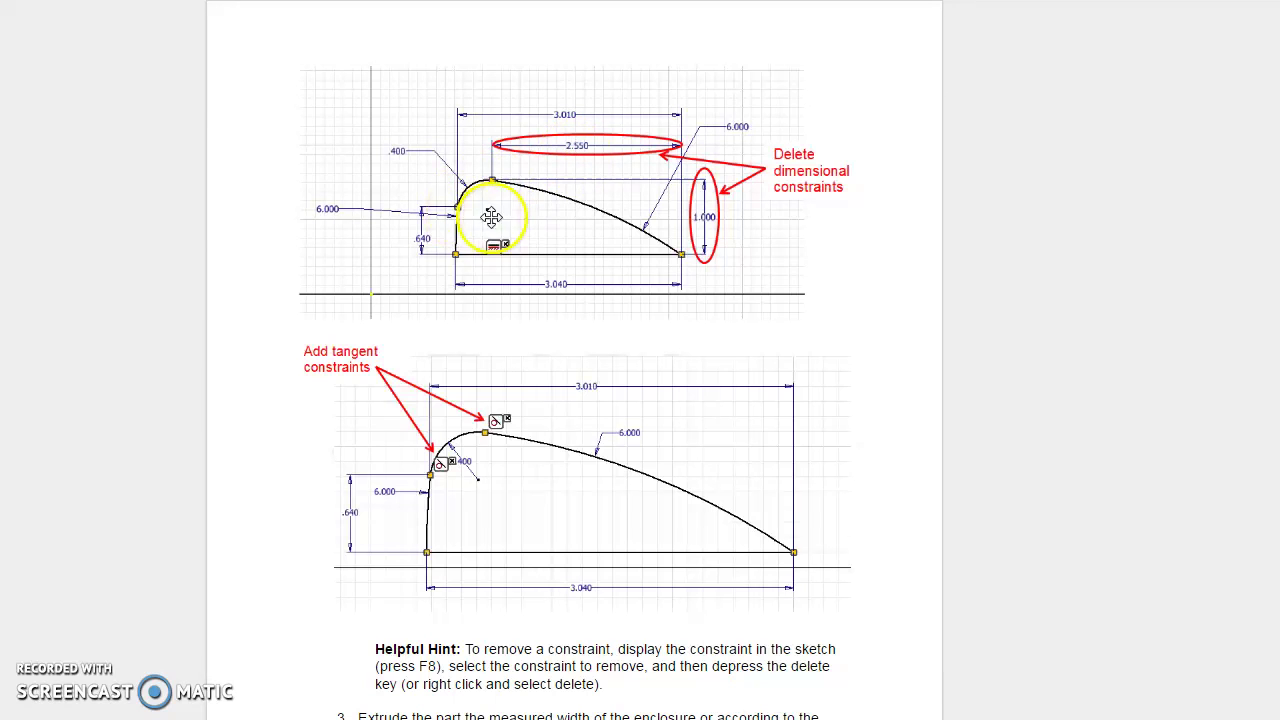
pyautogui.hotkey('alt', 'Tab')
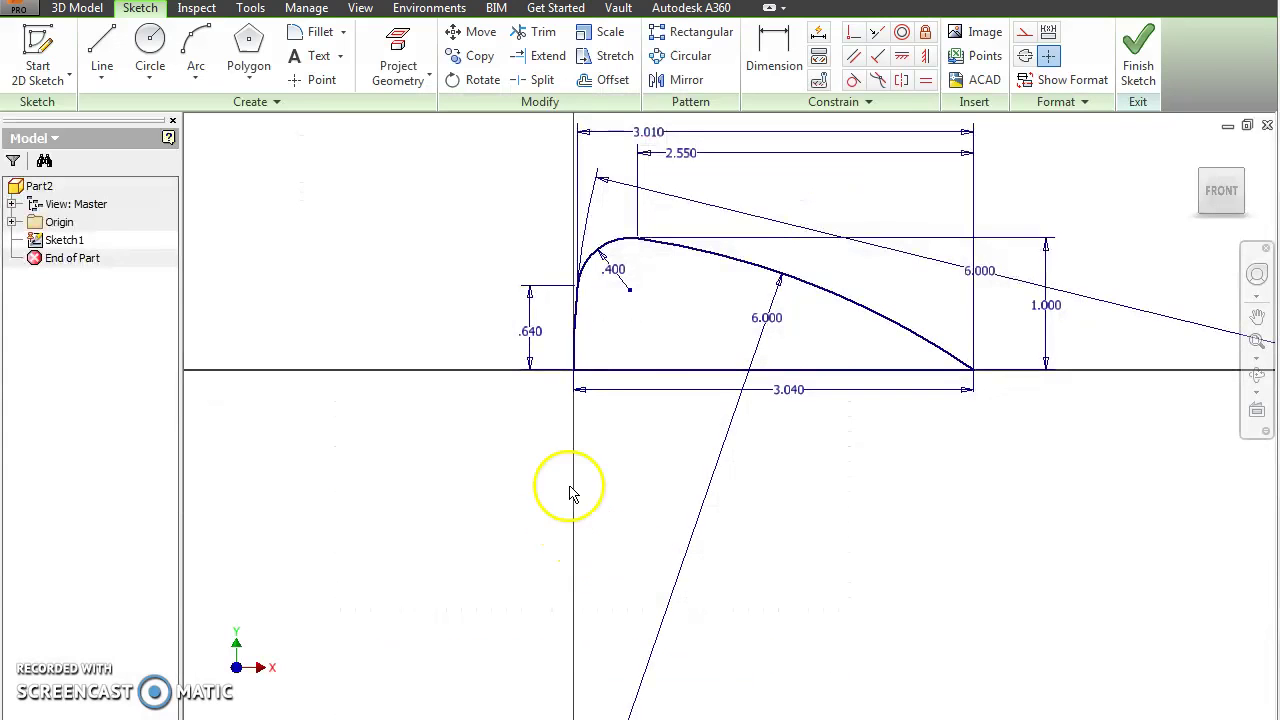
# Delete the 2.550 and 1.000 dimensions.
pyautogui.rightClick(686, 160)
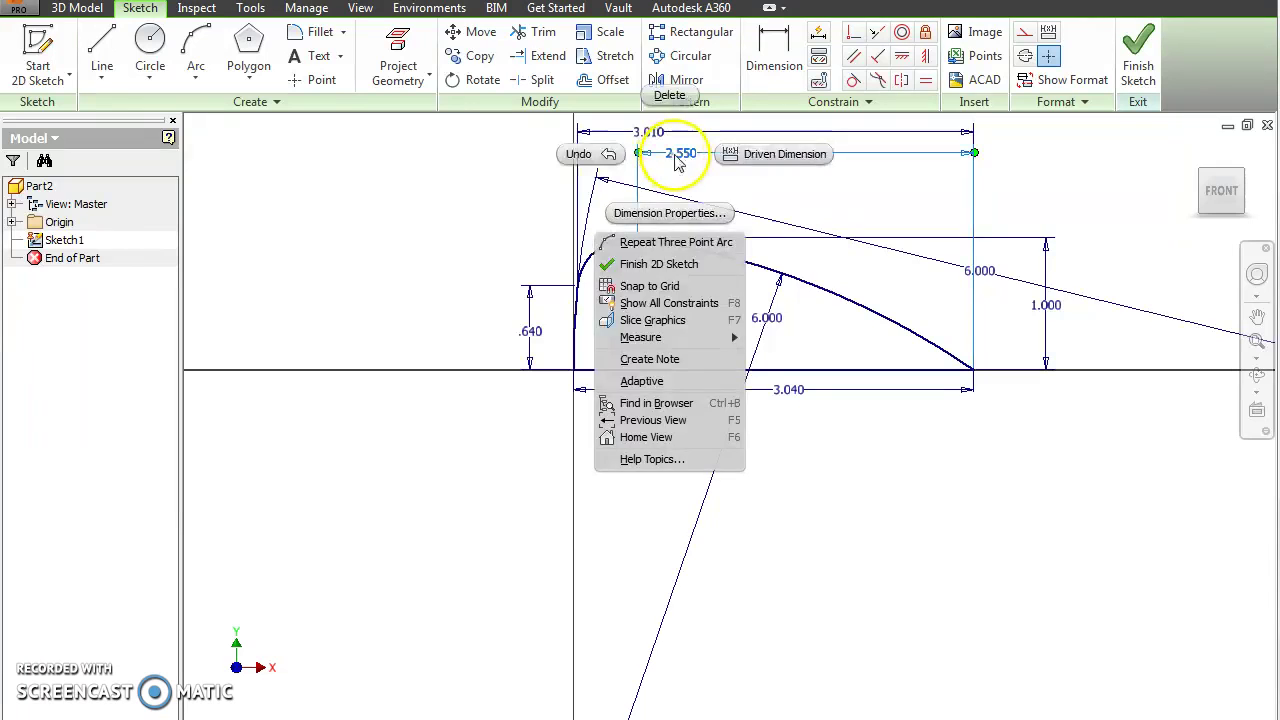
pyautogui.click(674, 95)
pyautogui.rightClick(1046, 306)
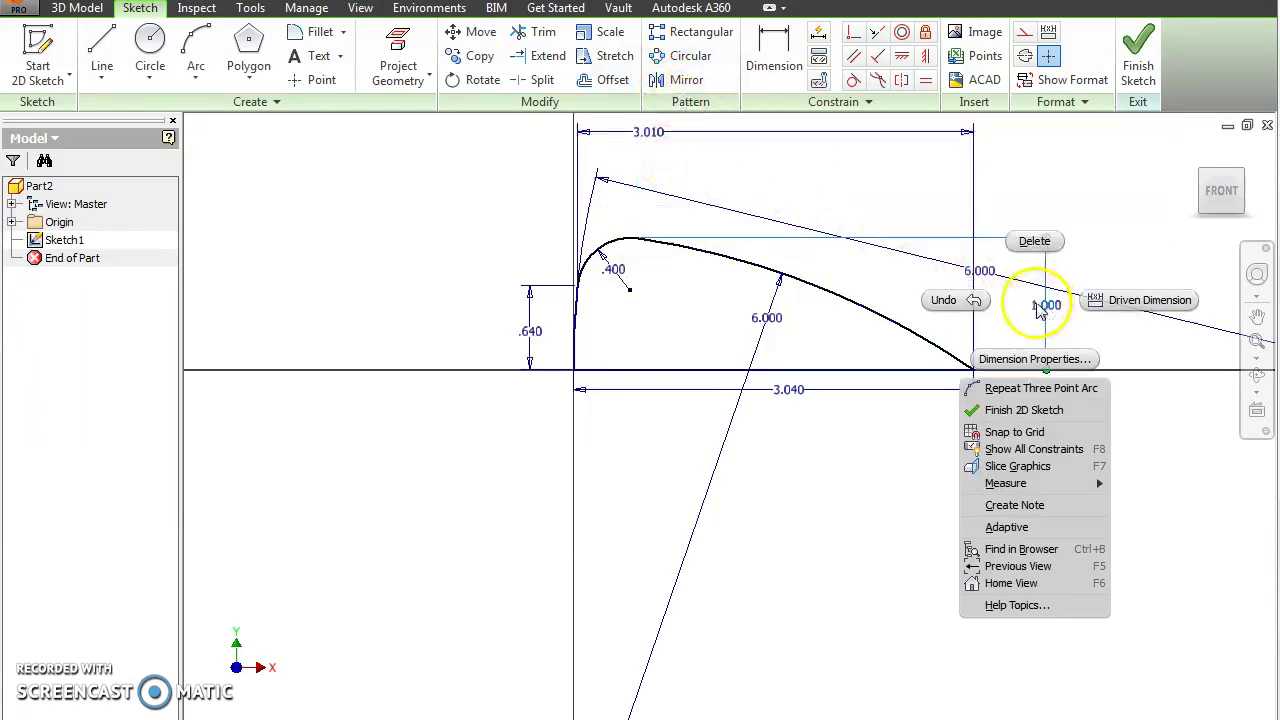
pyautogui.click(1034, 240)
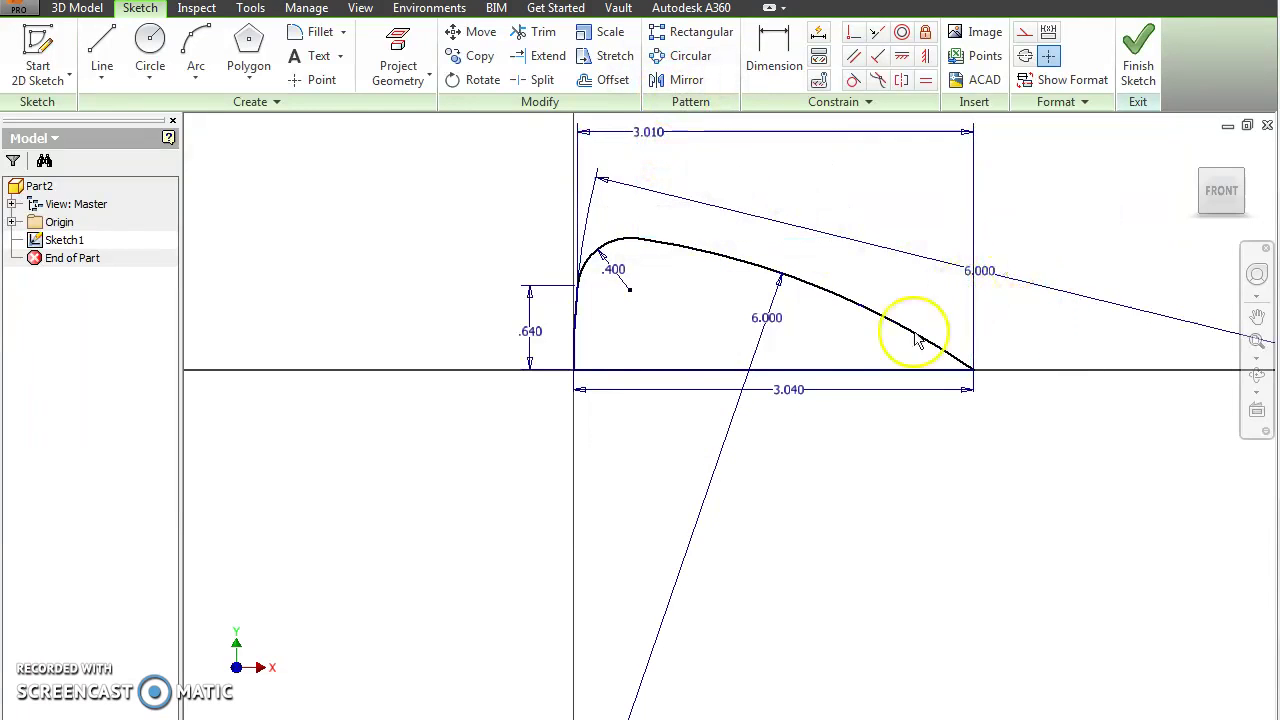
# Make the .400 arc tangent to the long curve and vertical line, then finish the sketch.
pyautogui.click(853, 80)
pyautogui.click(612, 245)
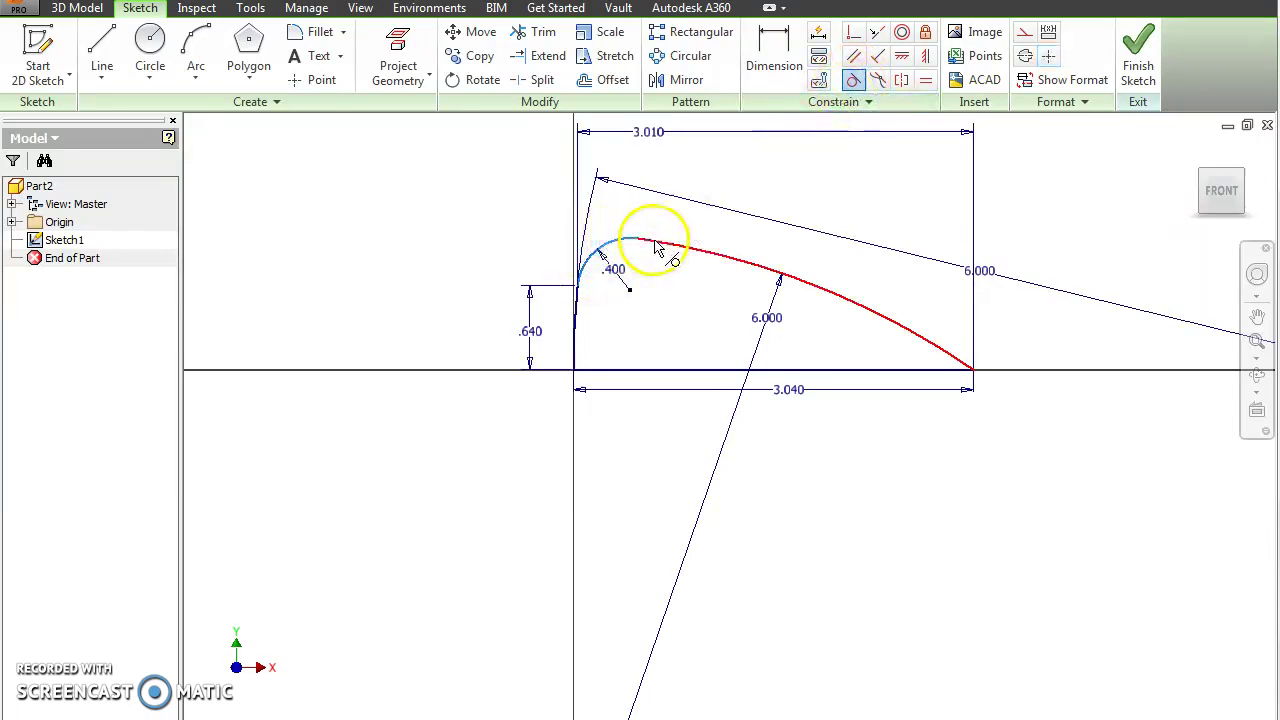
pyautogui.click(660, 246)
pyautogui.click(622, 248)
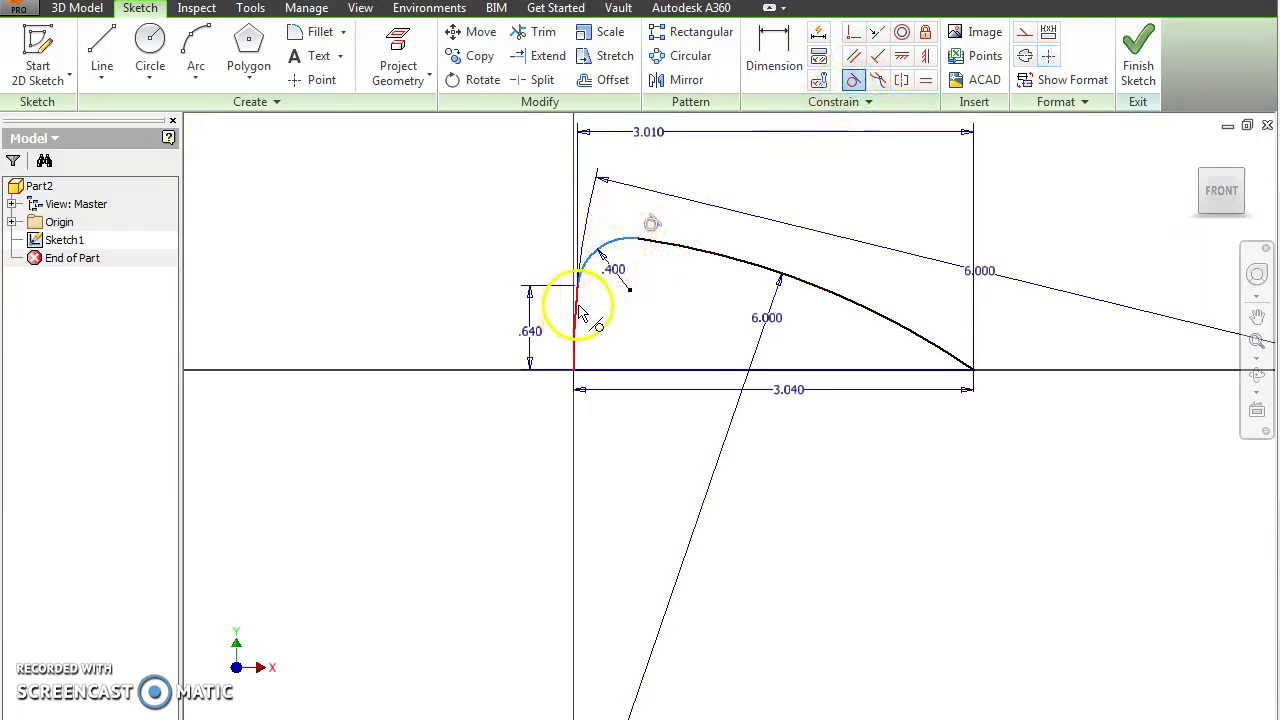
pyautogui.click(580, 312)
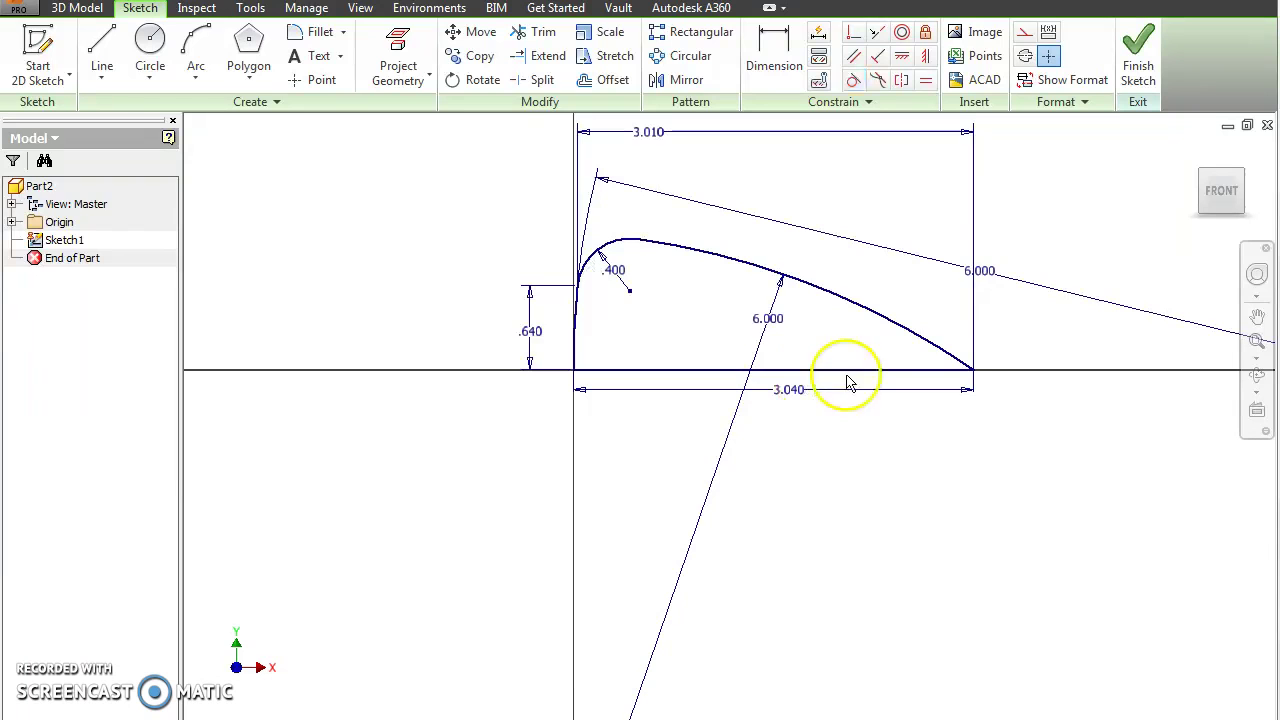
pyautogui.click(1138, 55)
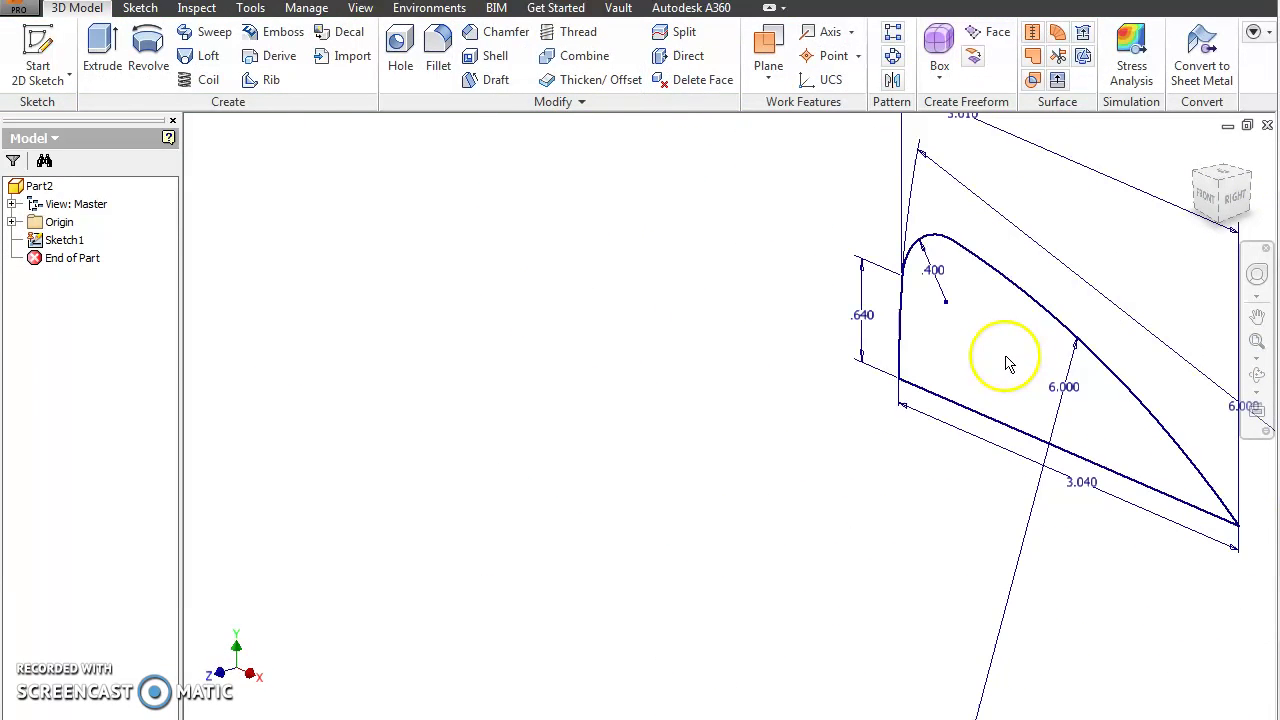
# Extrude the closed tangent-arc windshield profile into a solid, creating Extrusion1.
pyautogui.moveTo(1007, 364)
pyautogui.mouseDown(button='middle')
pyautogui.moveTo(745, 332)
pyautogui.moveTo(703, 370)
pyautogui.mouseUp(button='middle')
pyautogui.click(102, 52)
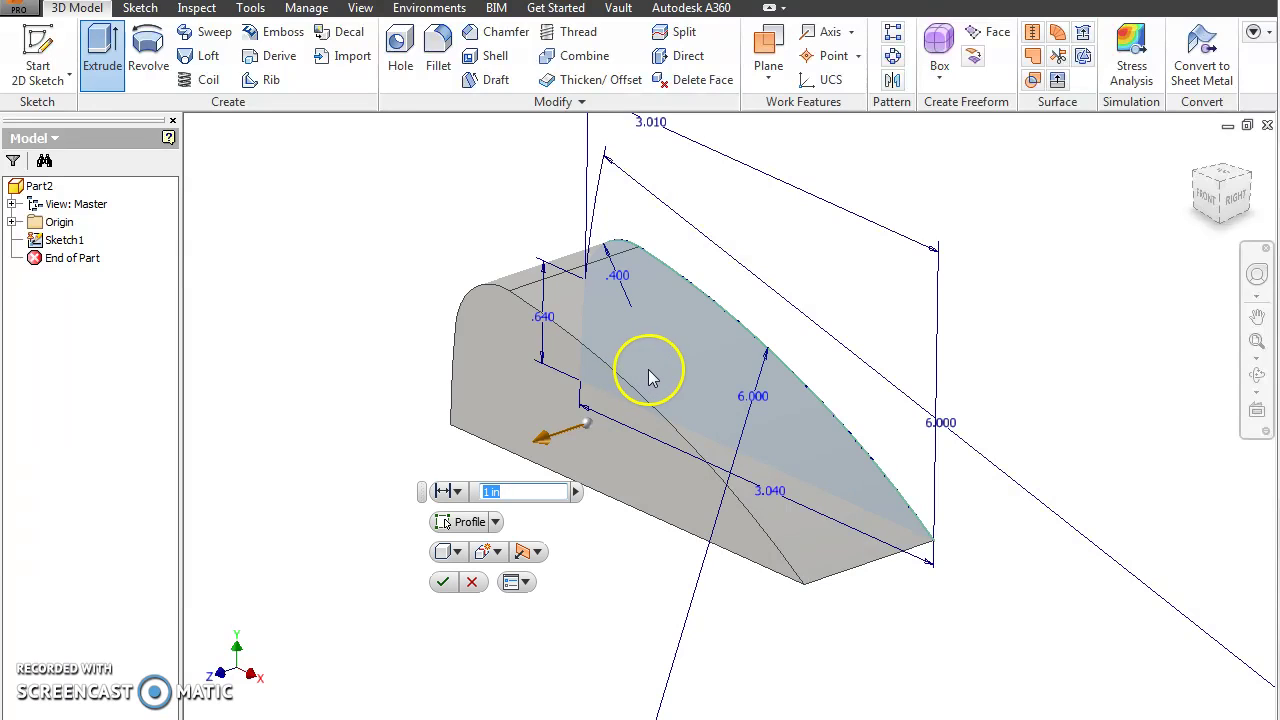
pyautogui.press('Return')
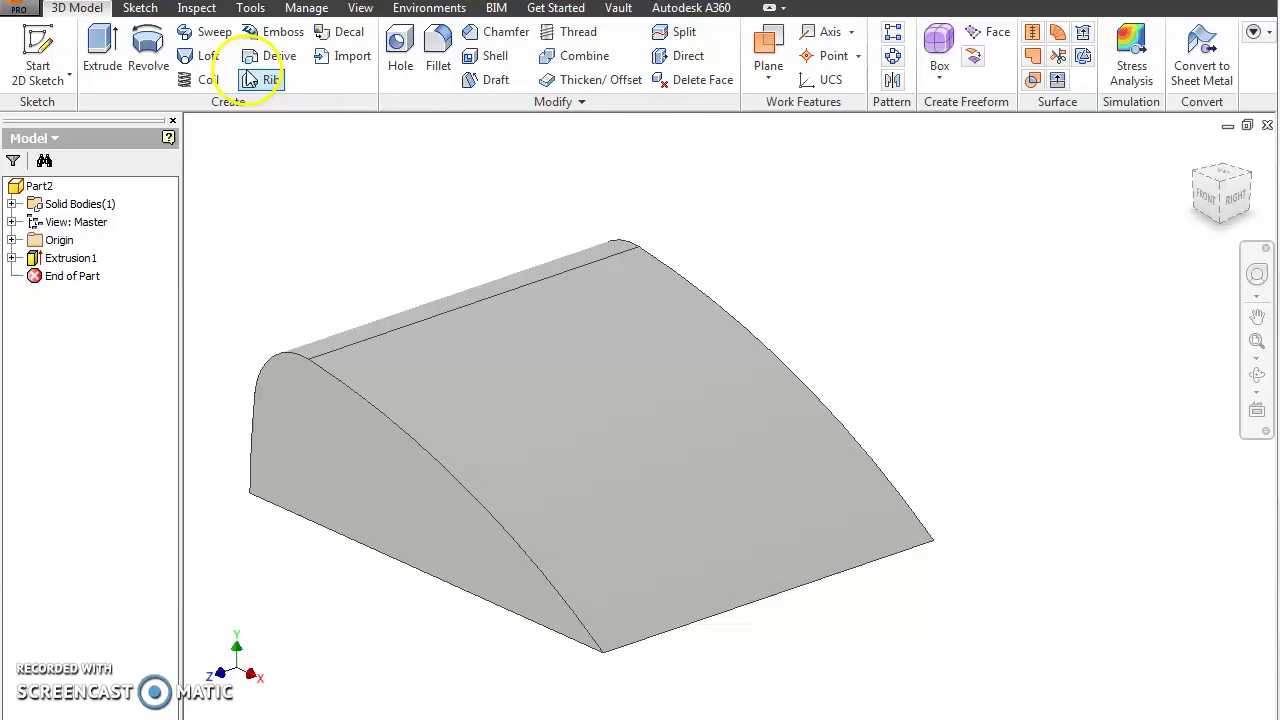
# Fillet the curved edge chains on both sides (6 edges) with radius 0.5, creating Fillet1.
pyautogui.click(447, 52)
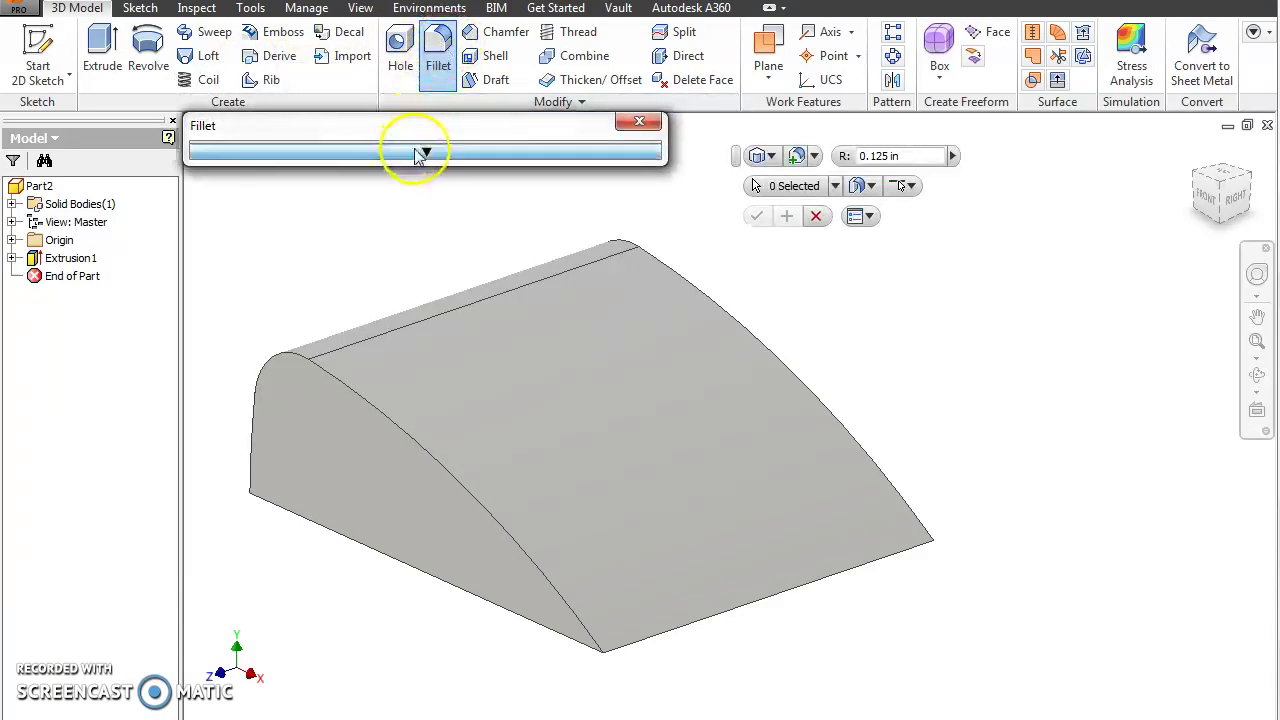
pyautogui.click(425, 150)
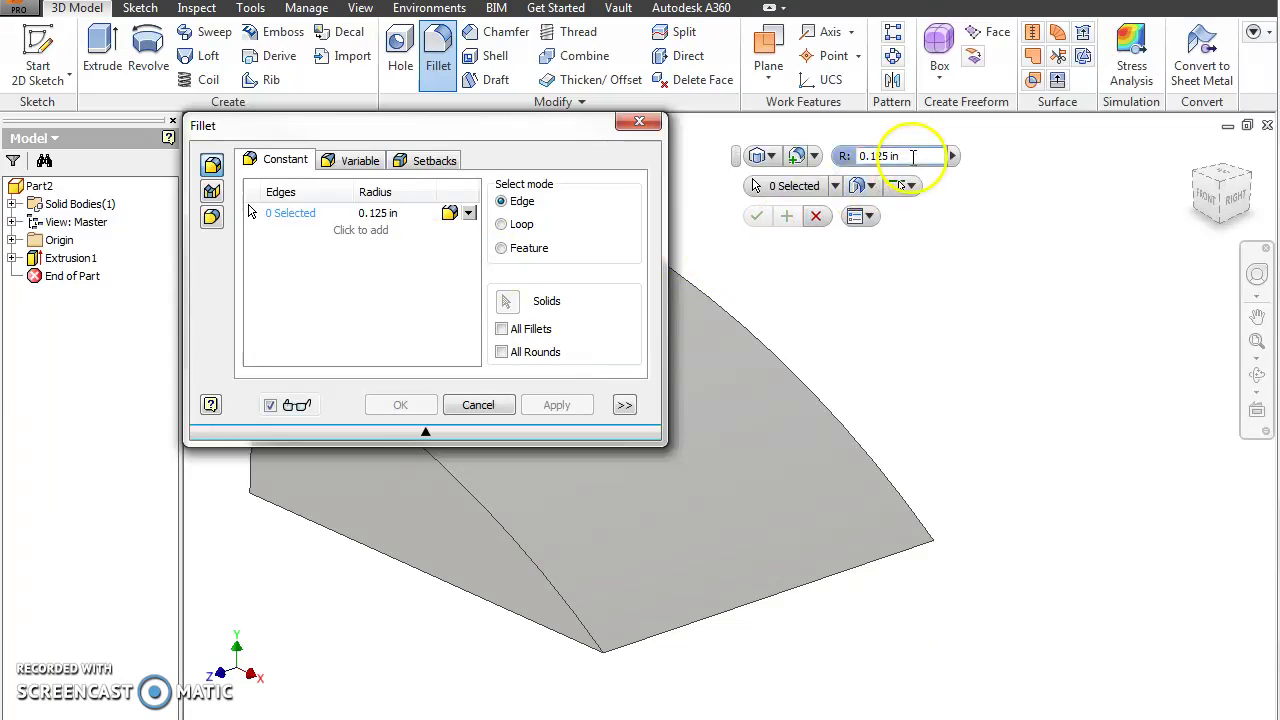
pyautogui.click(868, 156)
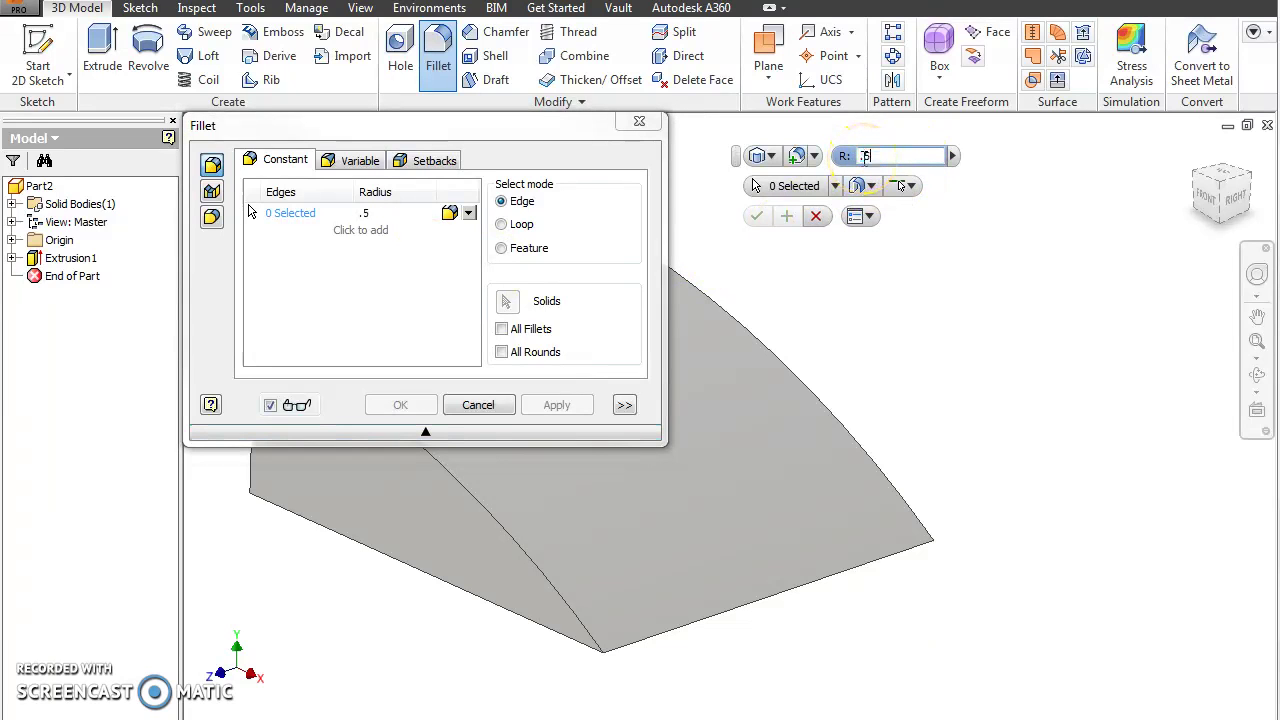
pyautogui.write('.5')
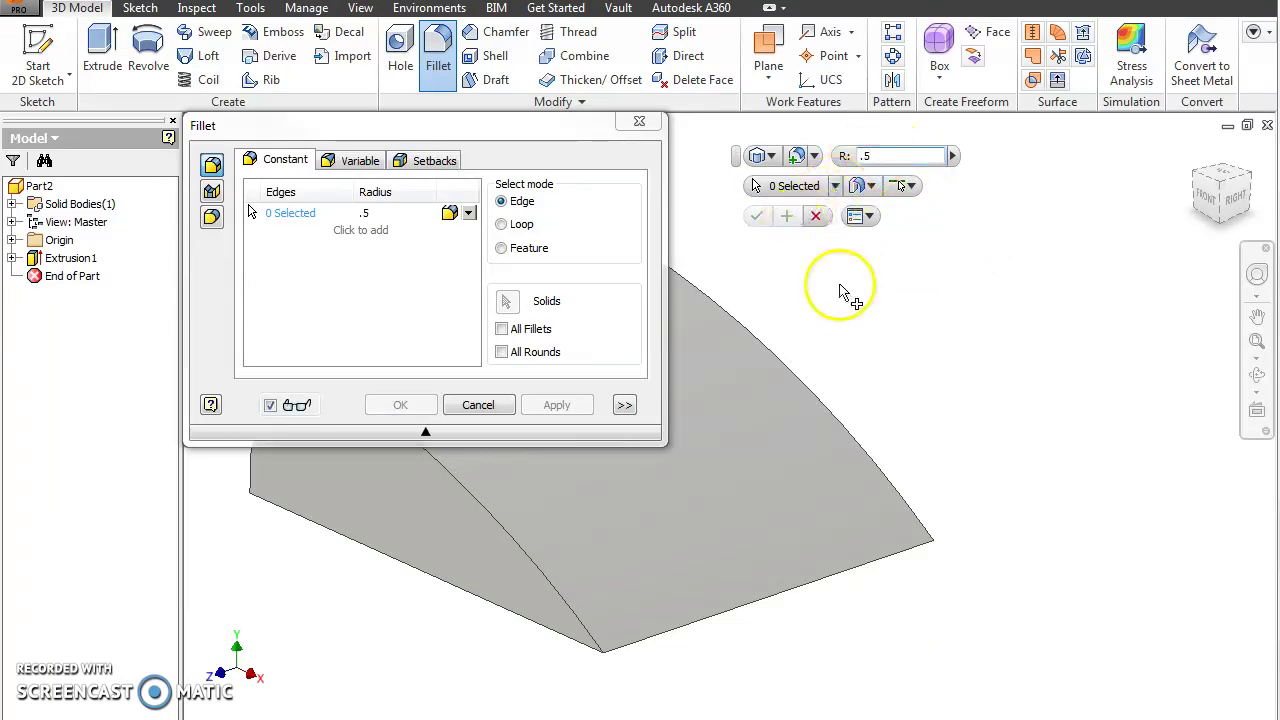
pyautogui.click(525, 556)
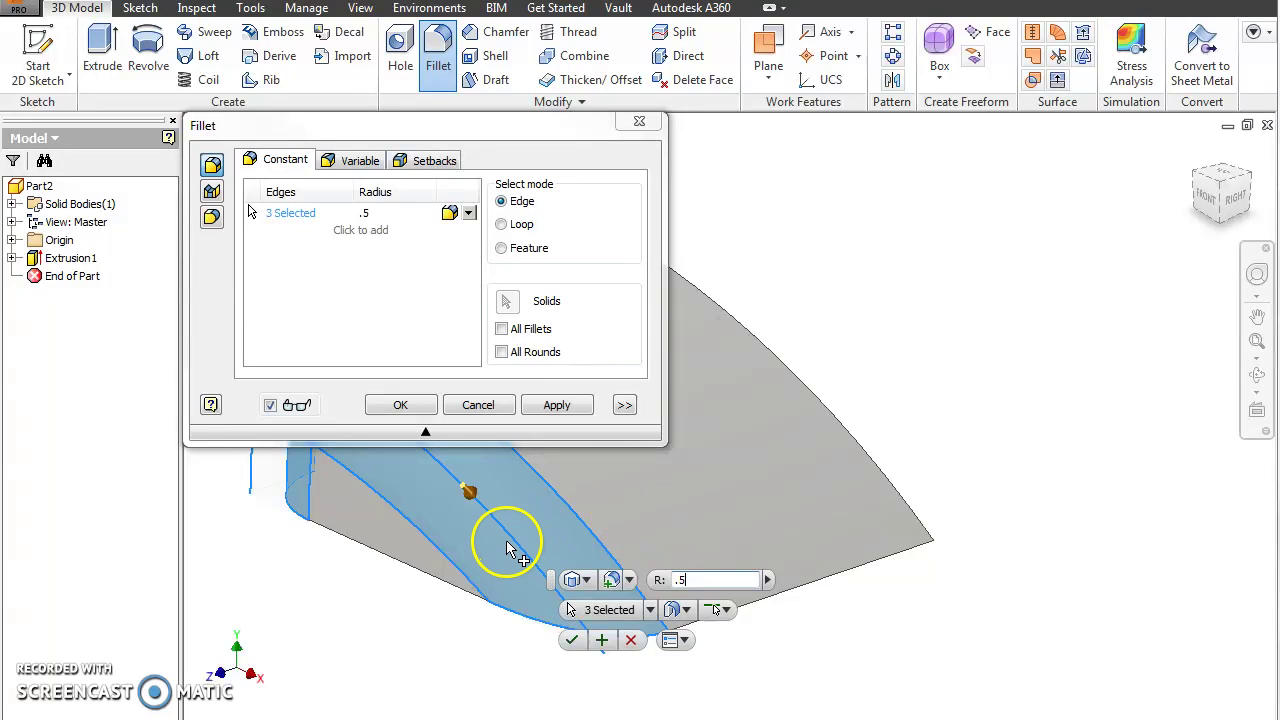
pyautogui.keyDown('shift'); pyautogui.moveTo(507, 541); pyautogui.dragTo(859, 513, button='middle'); pyautogui.keyUp('shift')
pyautogui.click(480, 437)
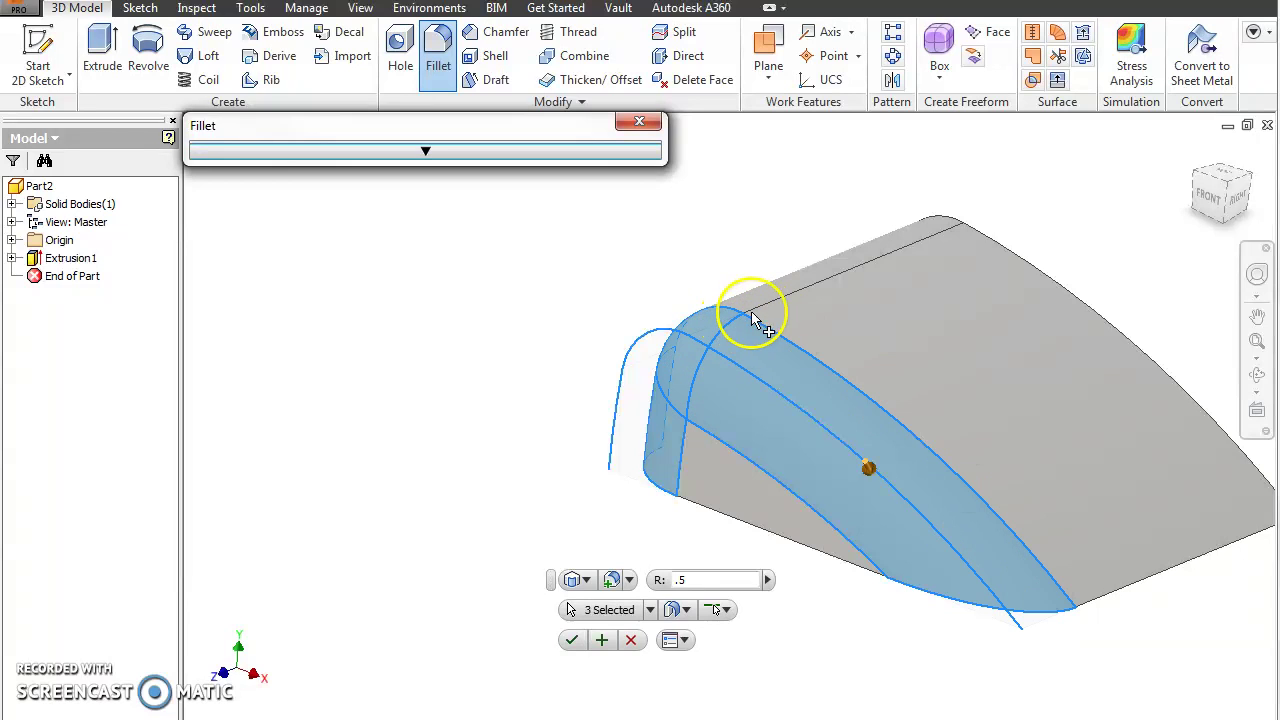
pyautogui.click(1152, 365)
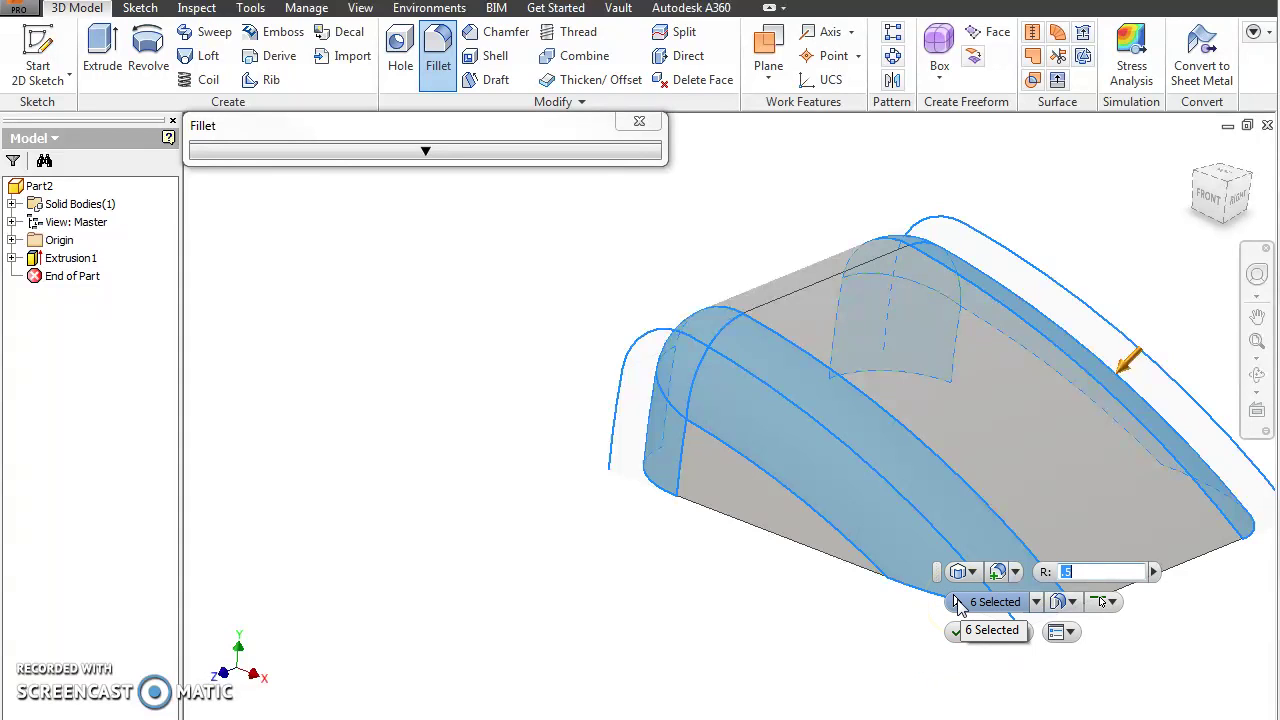
pyautogui.click(955, 630)
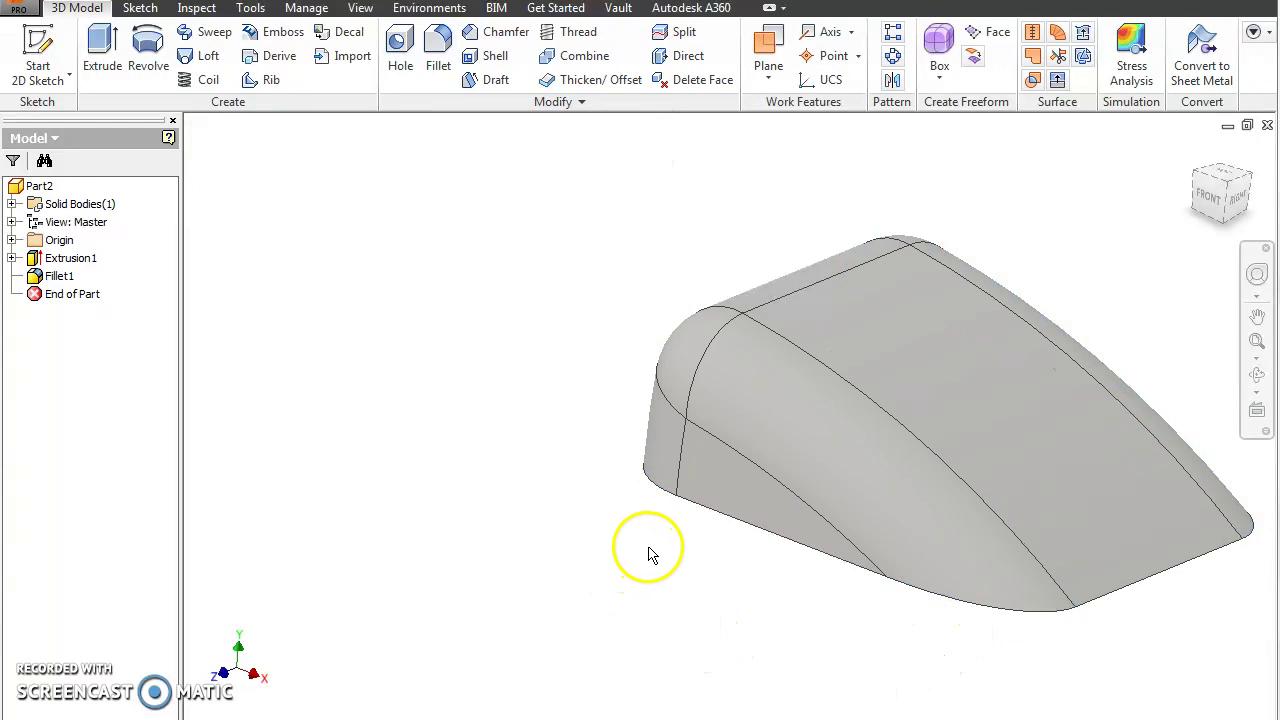
pyautogui.moveTo(791, 451); pyautogui.dragTo(543, 443, button='middle')
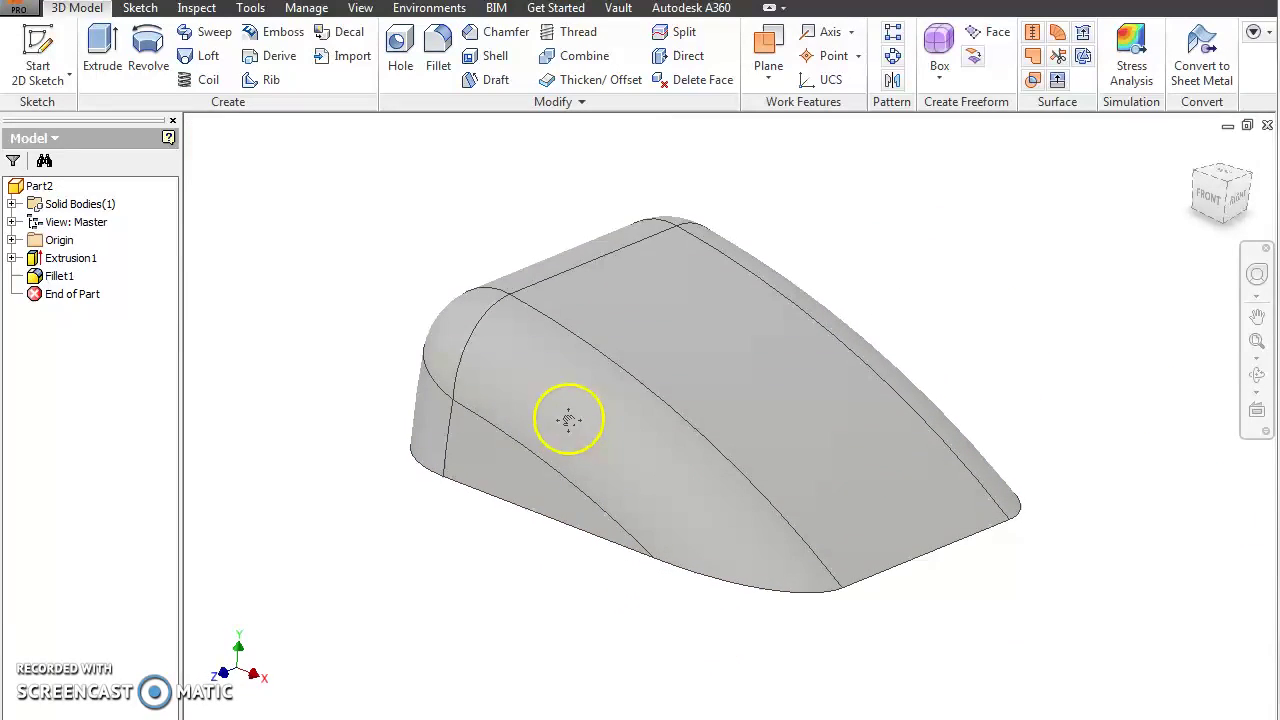